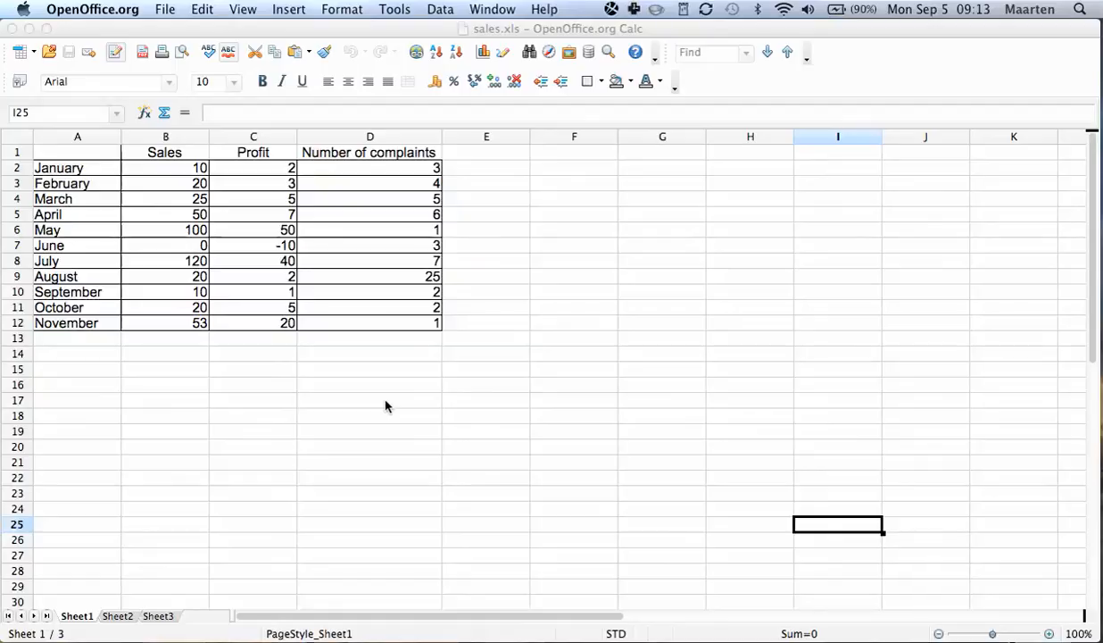
- Enter January's profit divided by sales in E2 as =C2/B2 and format the cell as a percentage
{"action": "left_click", "coordinate": [474, 172]}
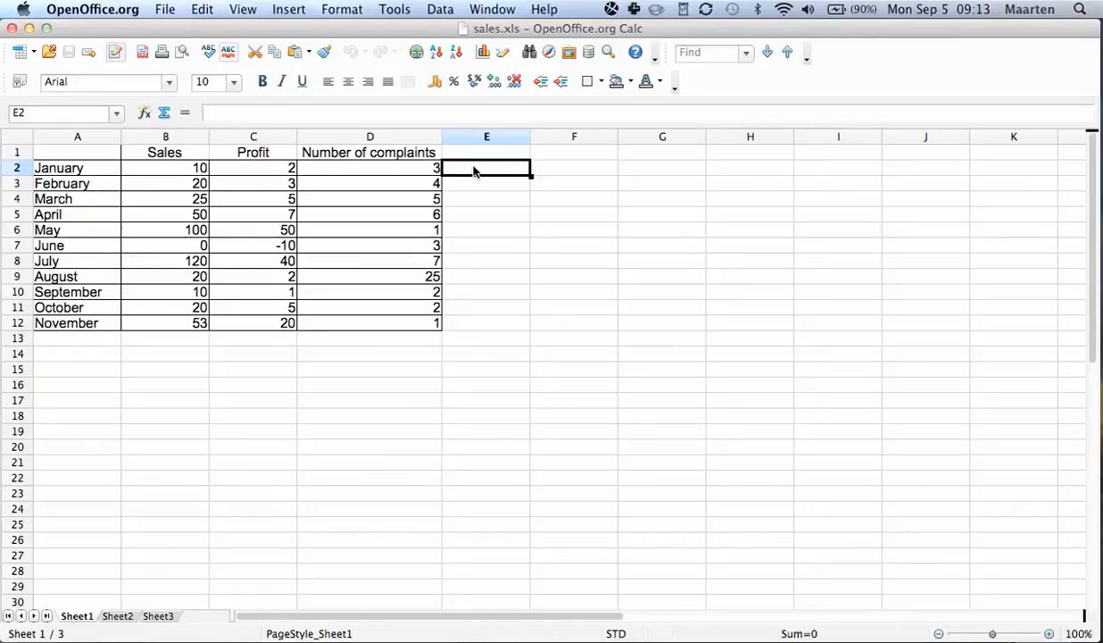
{"action": "type", "text": "="}
{"action": "left_click", "coordinate": [270, 168]}
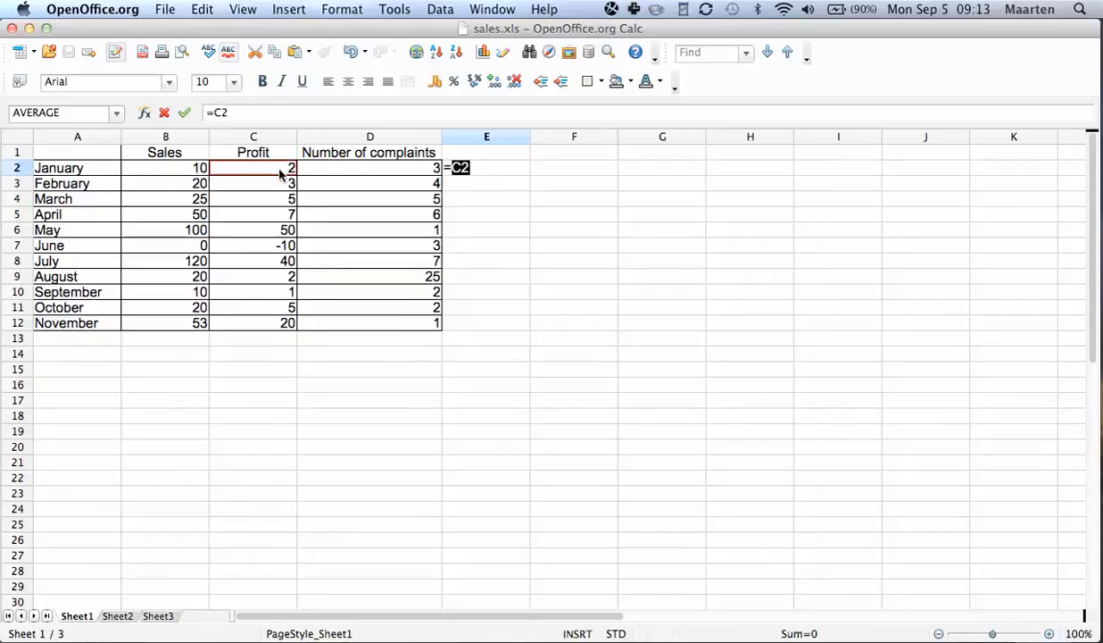
{"action": "type", "text": "/"}
{"action": "left_click", "coordinate": [191, 169]}
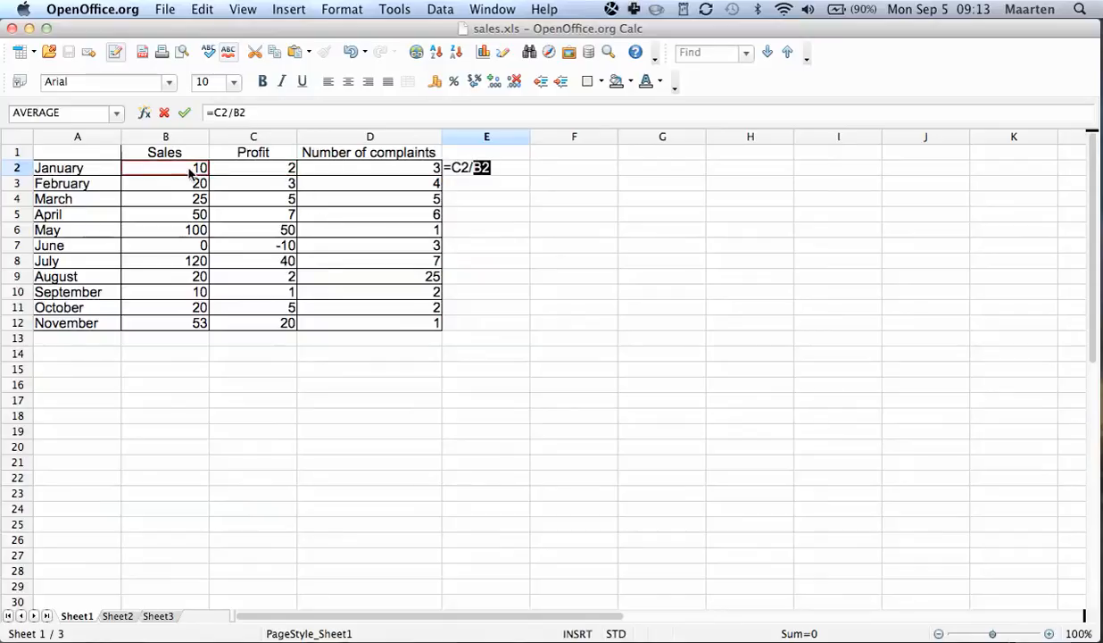
{"action": "key", "text": "Return"}
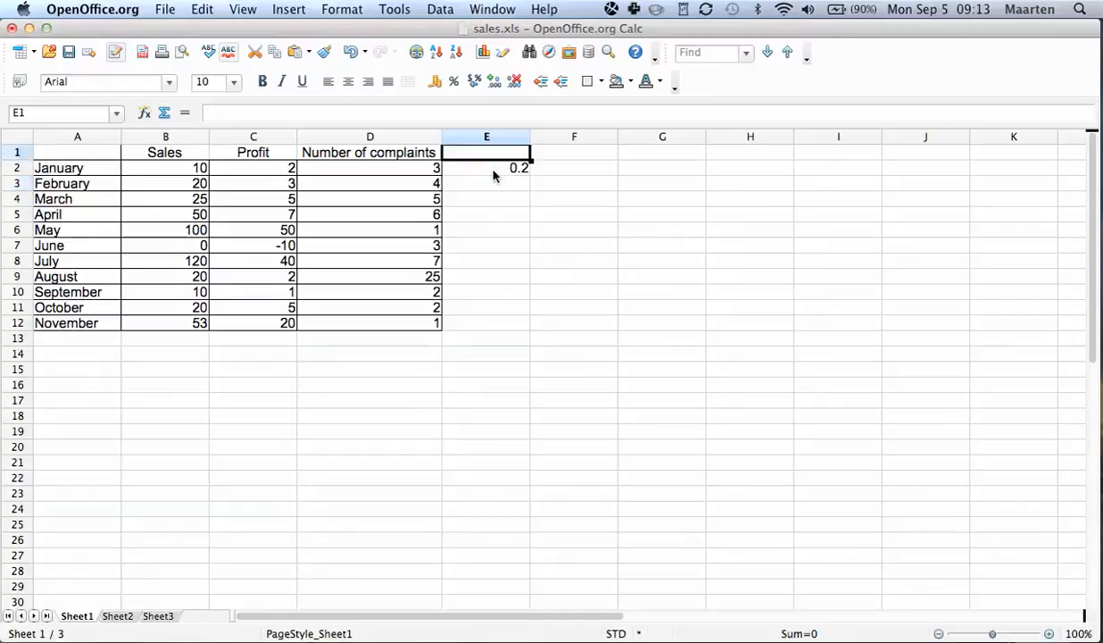
{"action": "left_click", "coordinate": [495, 171]}
{"action": "left_click", "coordinate": [453, 80]}
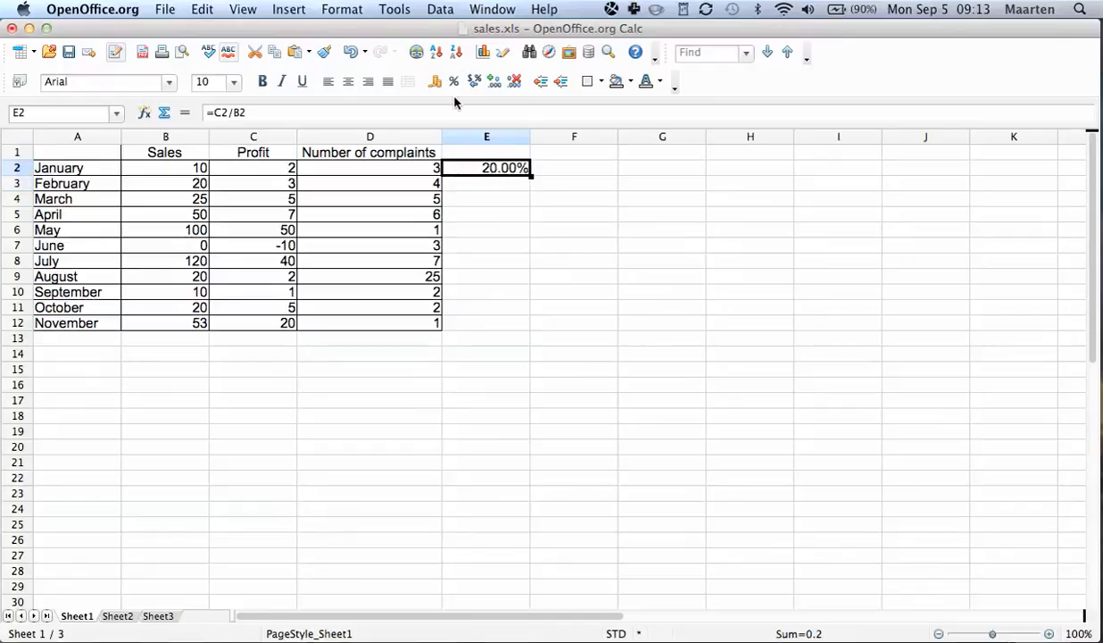
{"action": "left_click", "coordinate": [490, 247]}
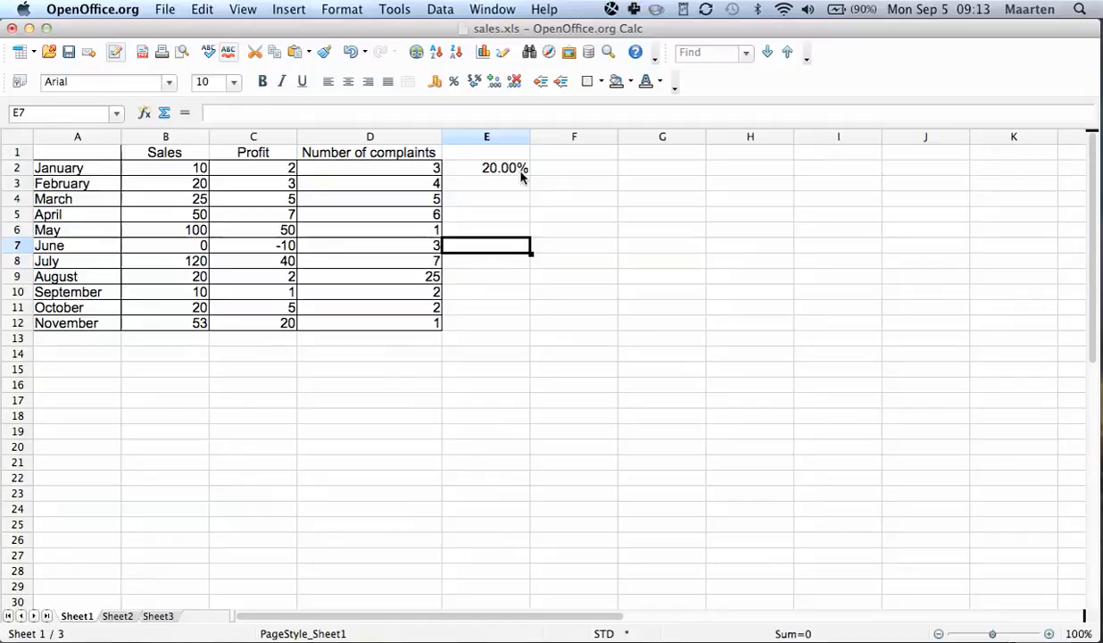
- Fill the E2 percentage formula down column E through the November row, E12
{"action": "left_click", "coordinate": [521, 177]}
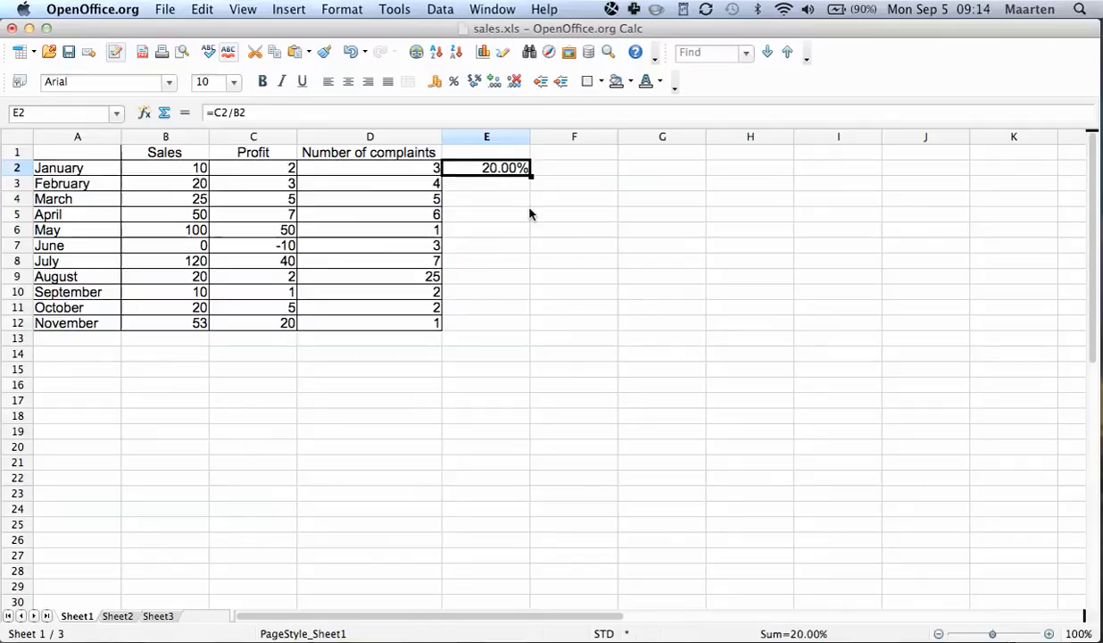
{"action": "left_click_drag", "start_coordinate": [530, 177], "coordinate": [536, 323]}
{"action": "left_click", "coordinate": [533, 320]}
{"action": "left_click", "coordinate": [527, 310]}
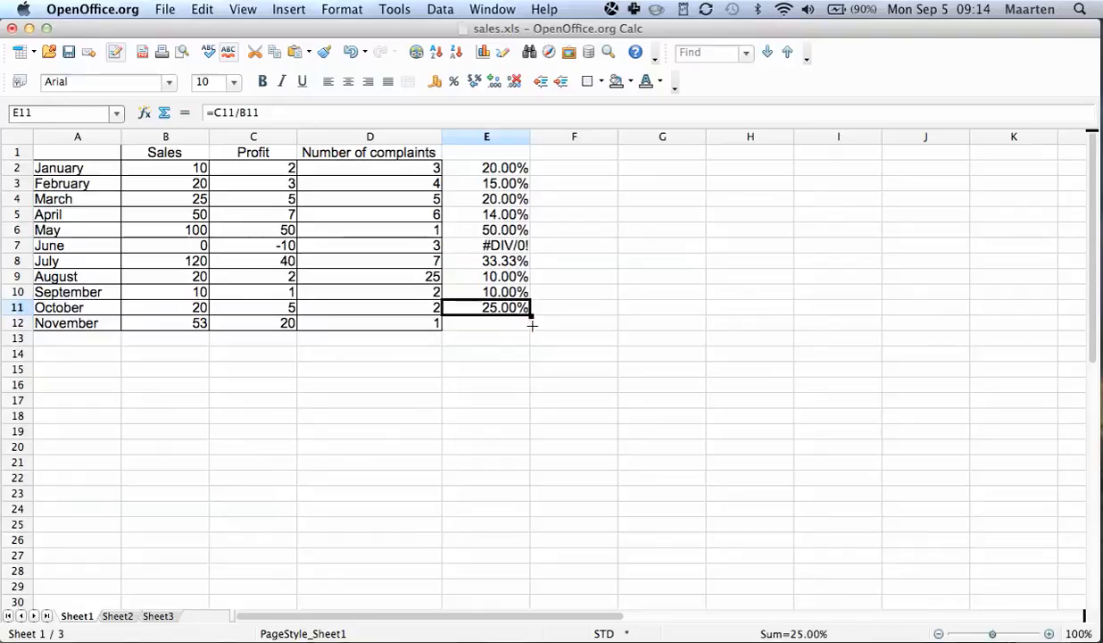
{"action": "left_click_drag", "start_coordinate": [532, 326], "coordinate": [532, 329]}
{"action": "left_click", "coordinate": [532, 341]}
- Set June's sales in B7 to 0.000000001 and widen column E to fit its contents
{"action": "left_click", "coordinate": [513, 252]}
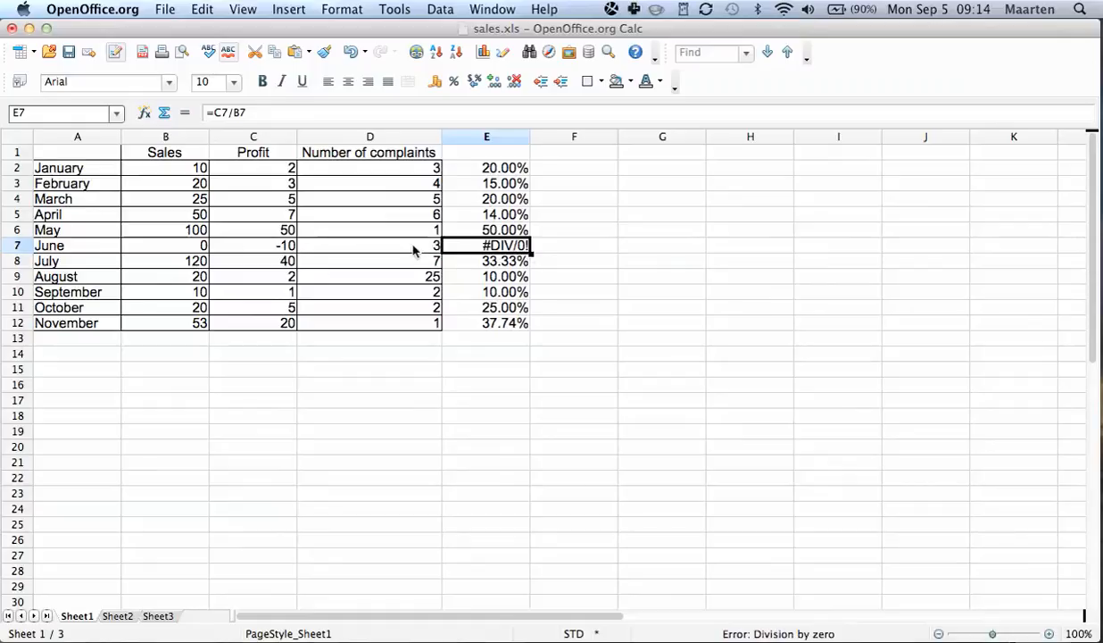
{"action": "left_click", "coordinate": [203, 246]}
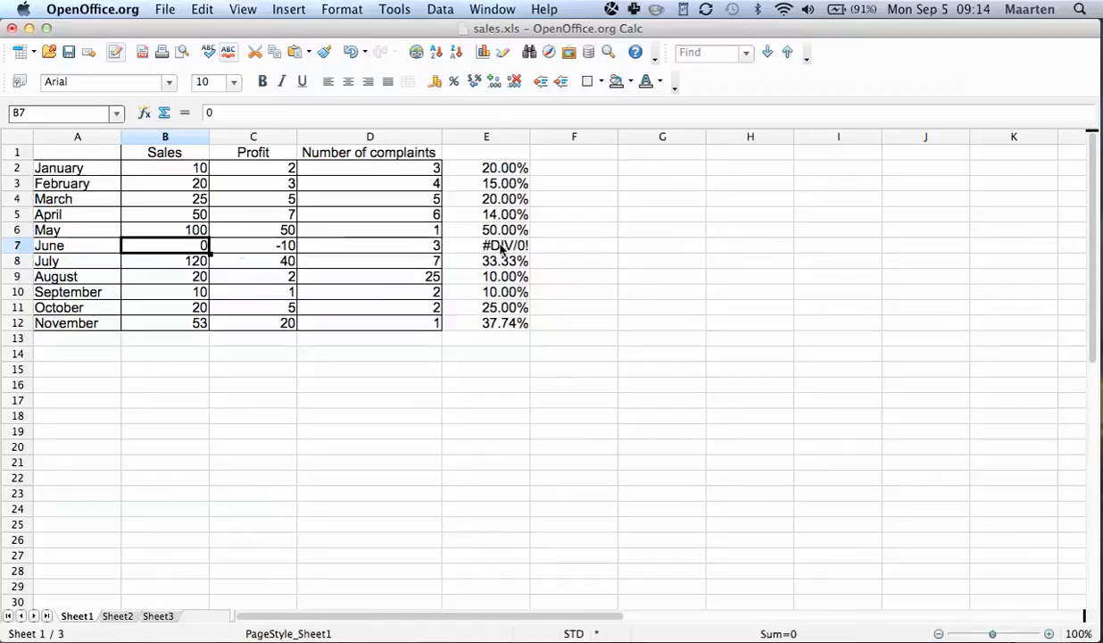
{"action": "type", "text": "0.00000"}
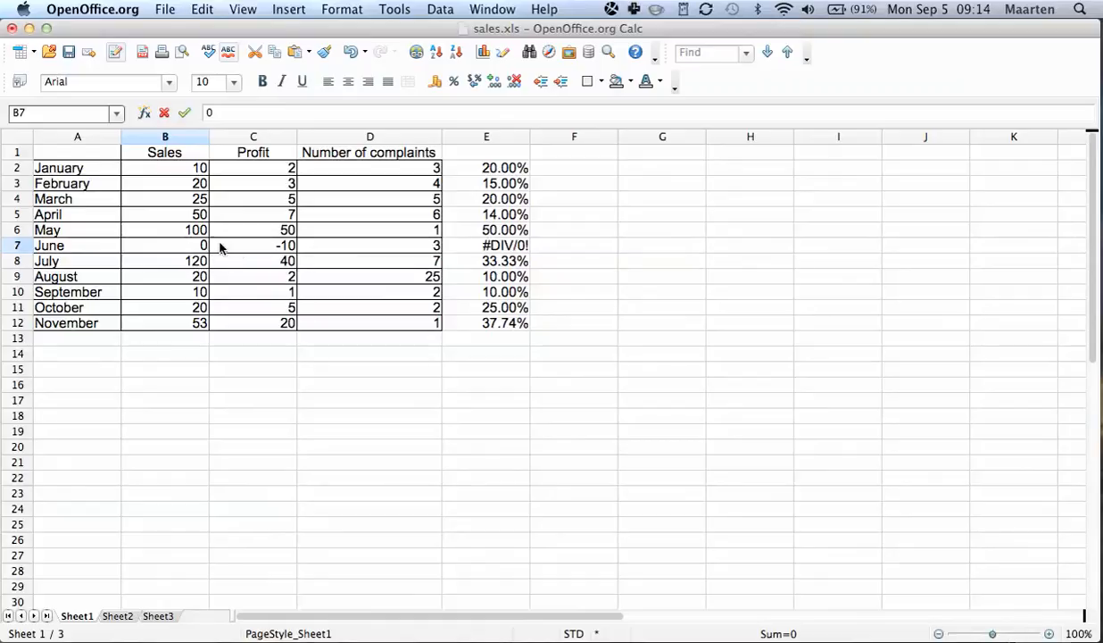
{"action": "type", "text": "00001"}
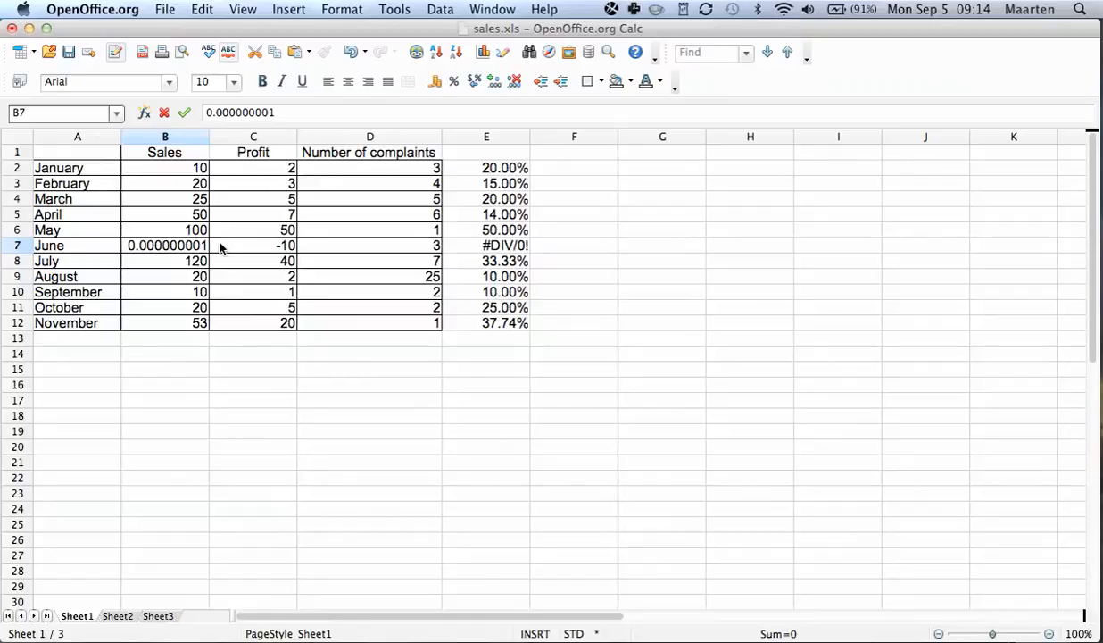
{"action": "key", "text": "Return"}
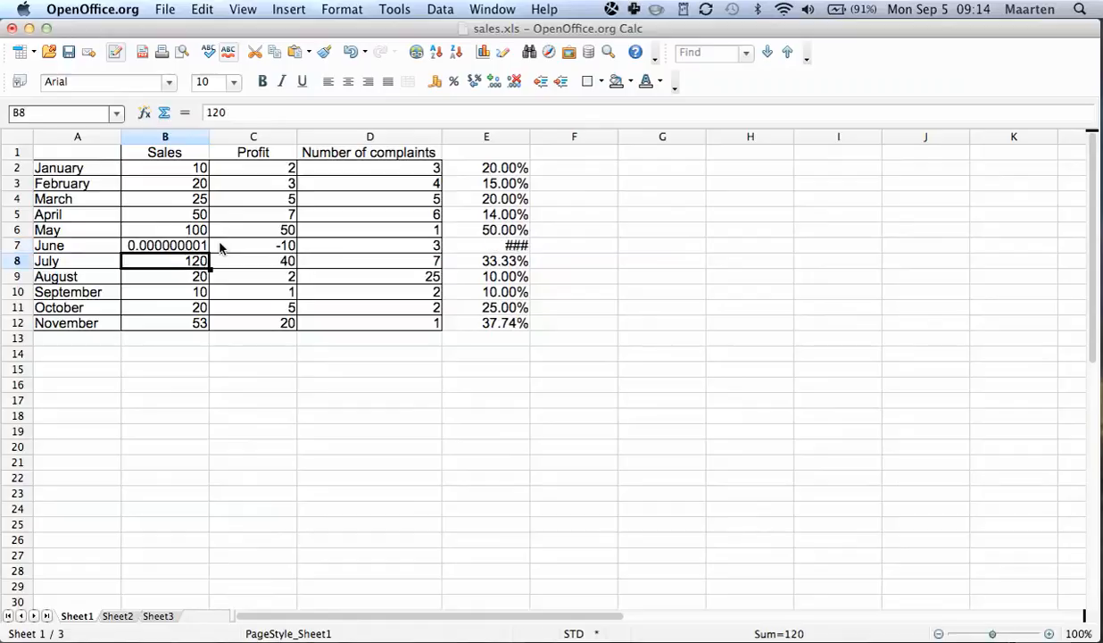
{"action": "left_click", "coordinate": [522, 246]}
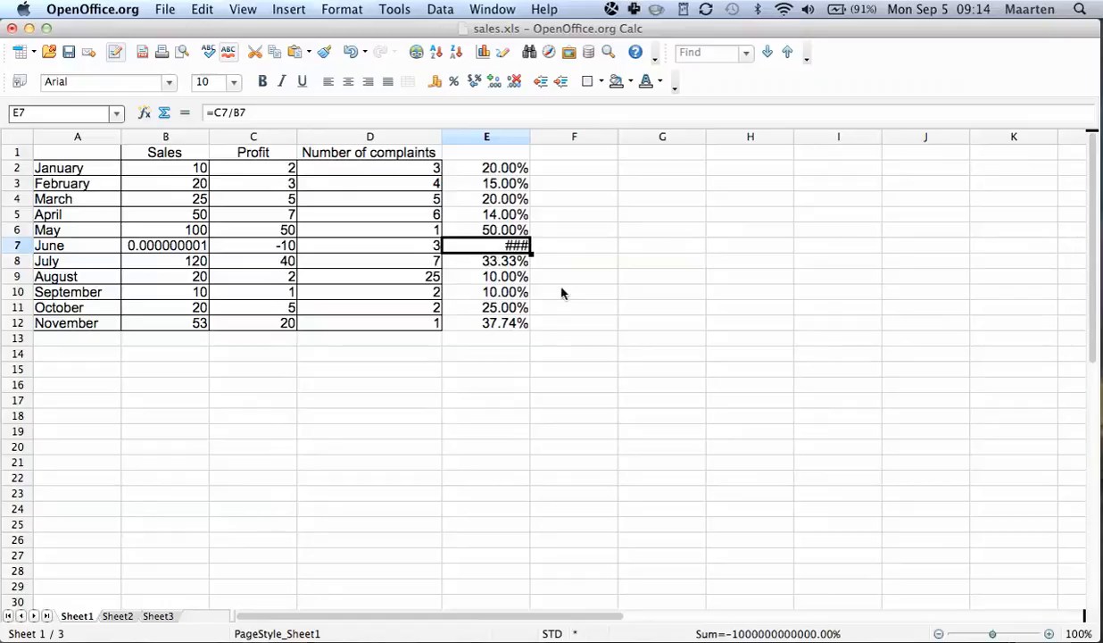
{"action": "double_click", "coordinate": [529, 135]}
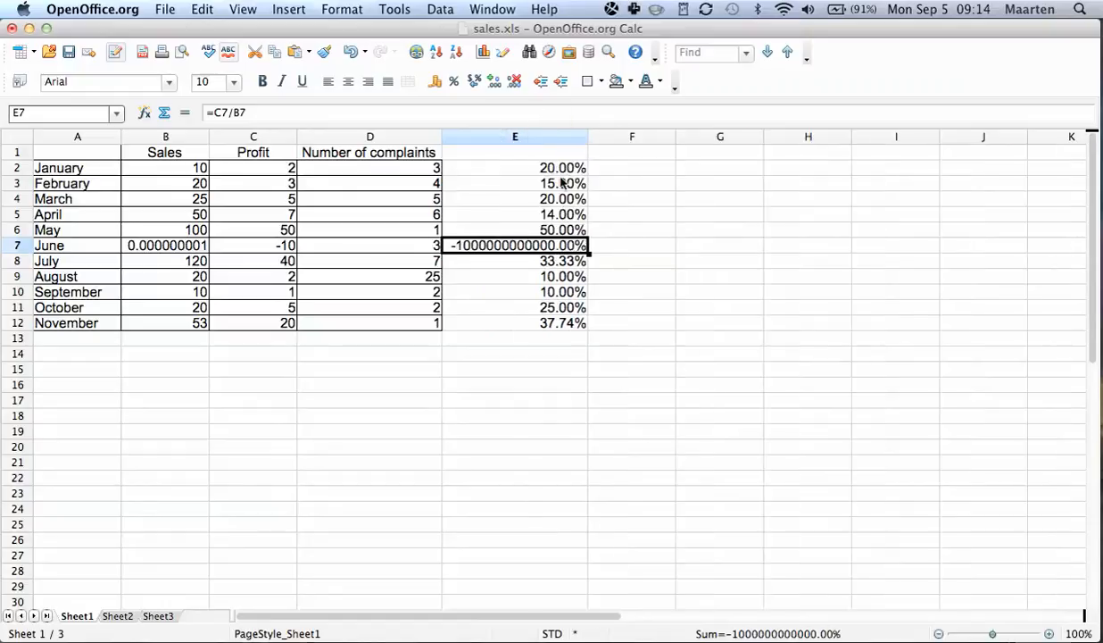
- Examine the monthly percentages in column E against the sales and profit columns they are based on
{"action": "left_click", "coordinate": [530, 323]}
{"action": "left_click", "coordinate": [515, 250]}
{"action": "left_click", "coordinate": [634, 260]}
{"action": "left_click", "coordinate": [558, 295]}
{"action": "left_click", "coordinate": [548, 323]}
{"action": "left_click", "coordinate": [551, 352]}
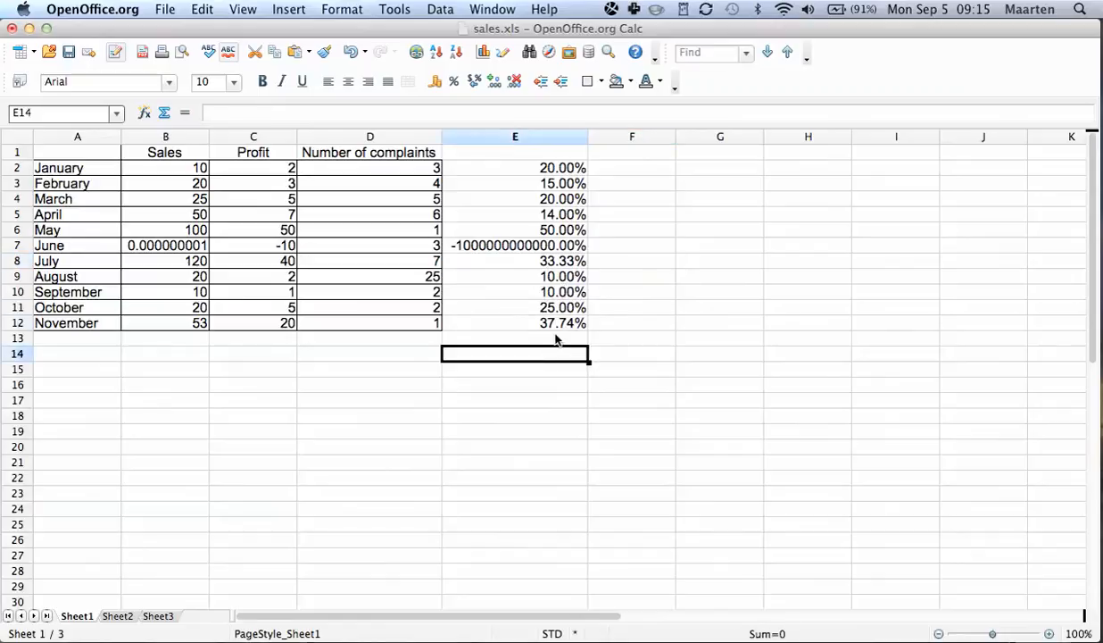
{"action": "left_click", "coordinate": [551, 166]}
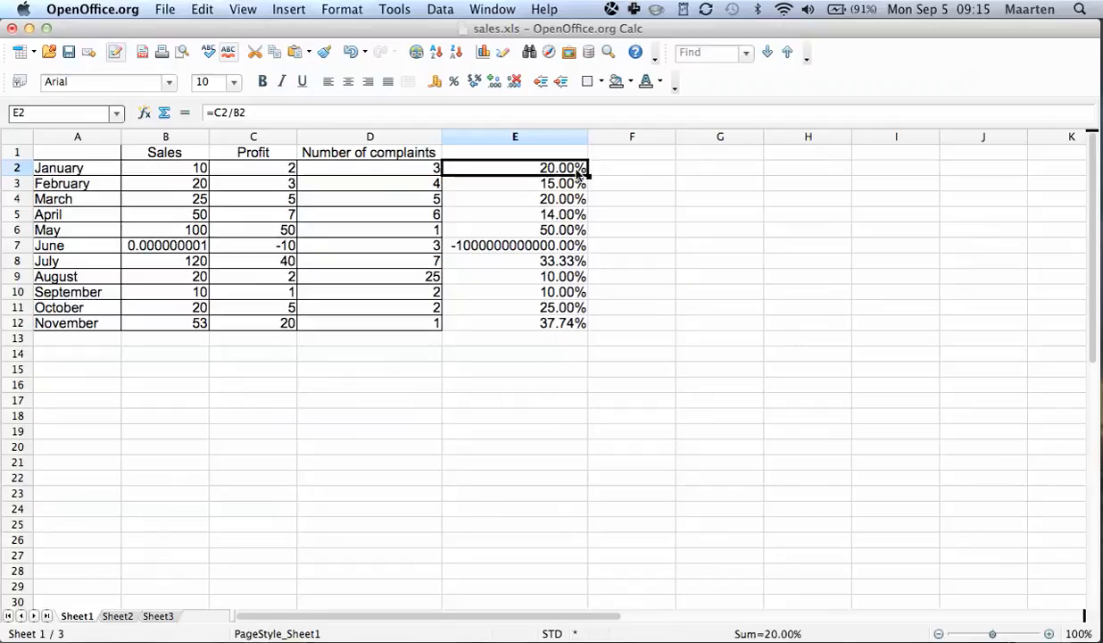
{"action": "left_click", "coordinate": [551, 337]}
{"action": "left_click", "coordinate": [221, 341]}
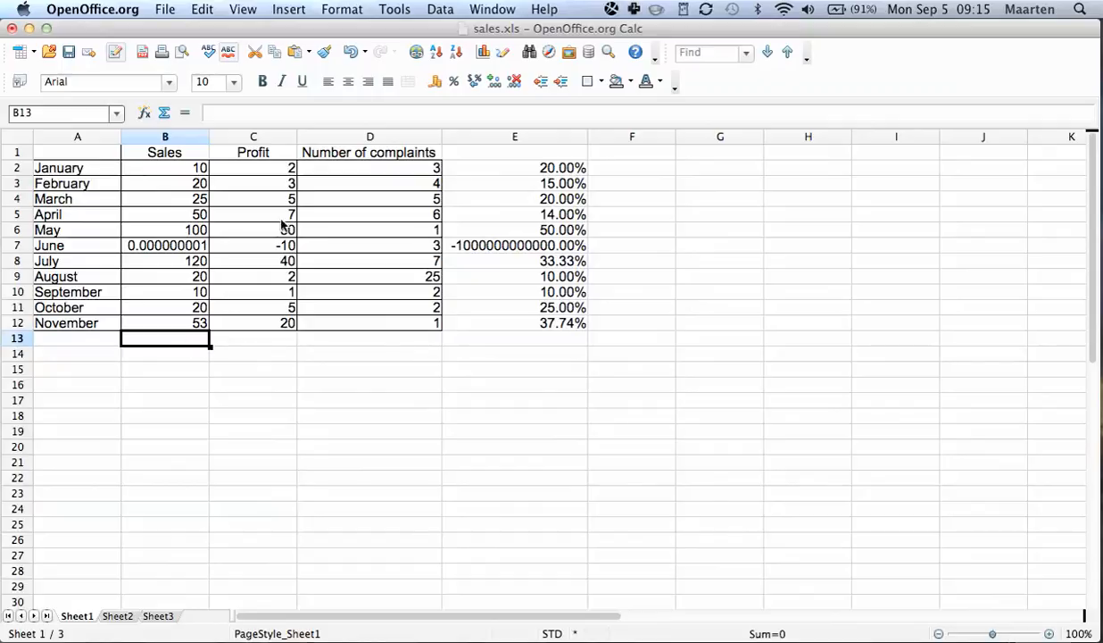
{"action": "left_click", "coordinate": [259, 172]}
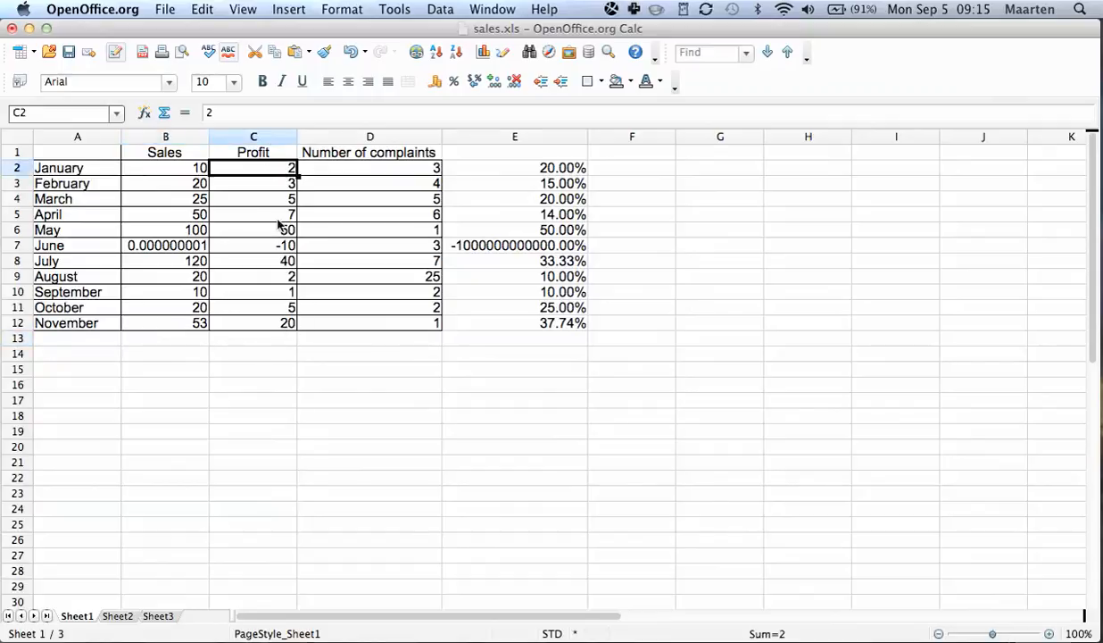
{"action": "left_click", "coordinate": [280, 334]}
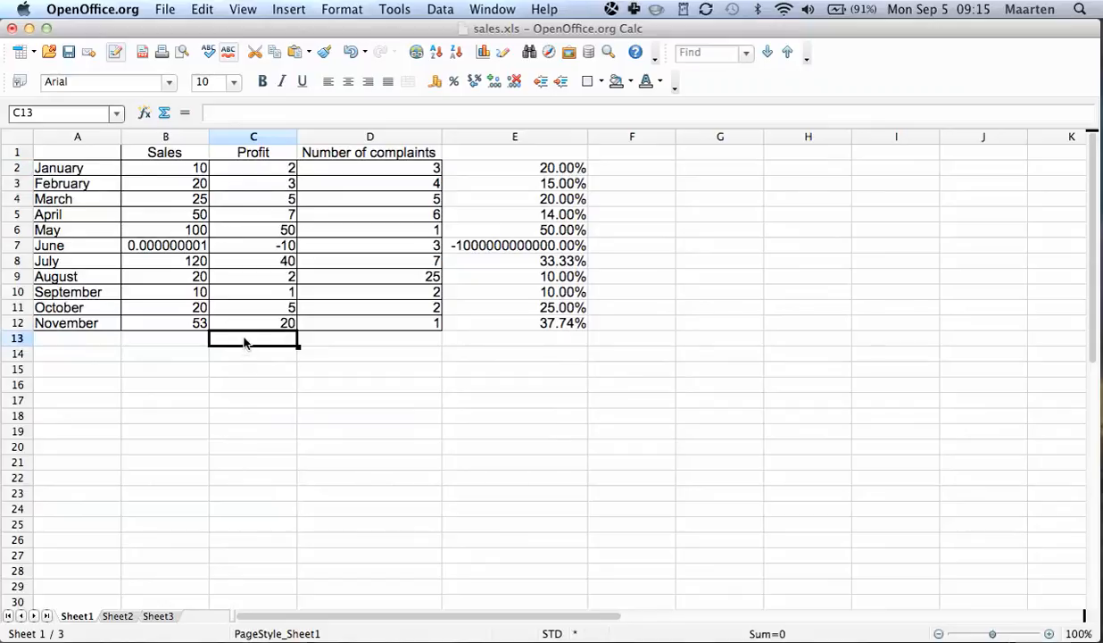
- Title column E "monthly profit %" in cell E1
{"action": "left_click", "coordinate": [554, 156]}
{"action": "type", "text": "monthly "}
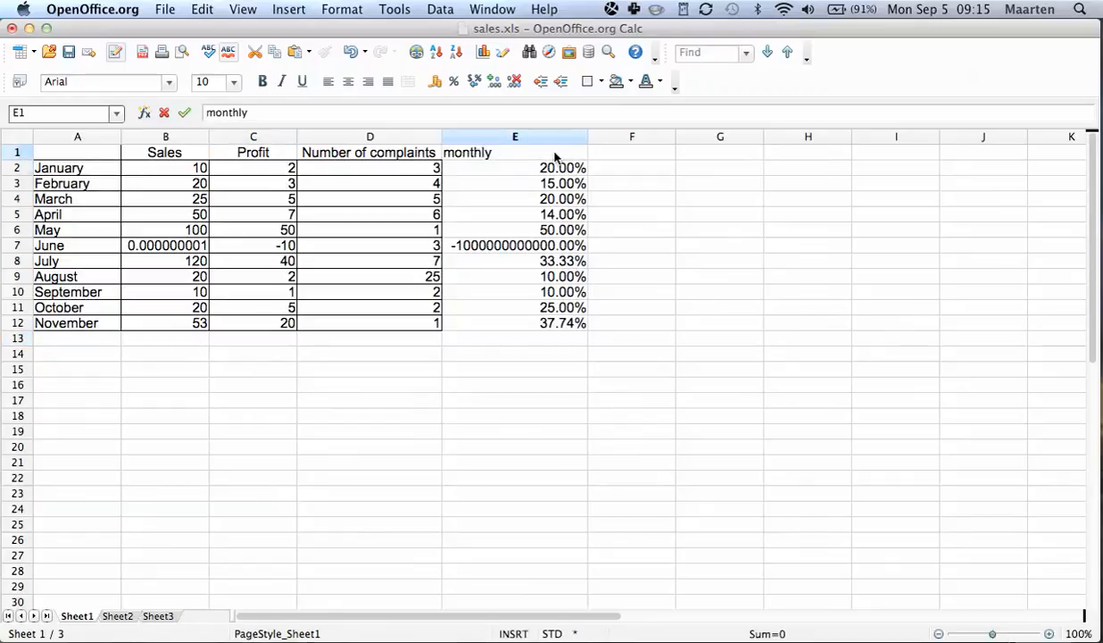
{"action": "type", "text": "profit "}
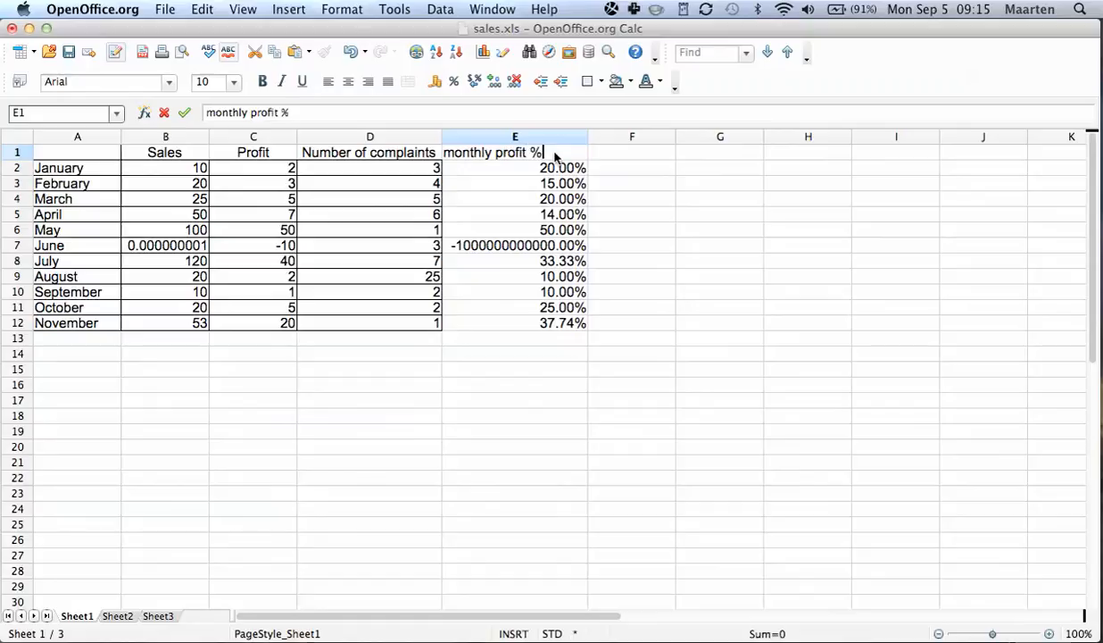
{"action": "type", "text": "%"}
{"action": "key", "text": "Return"}
- Enter the heading "Profit % from total saled" in cell F1
{"action": "key", "text": "Up"}
{"action": "key", "text": "Right"}
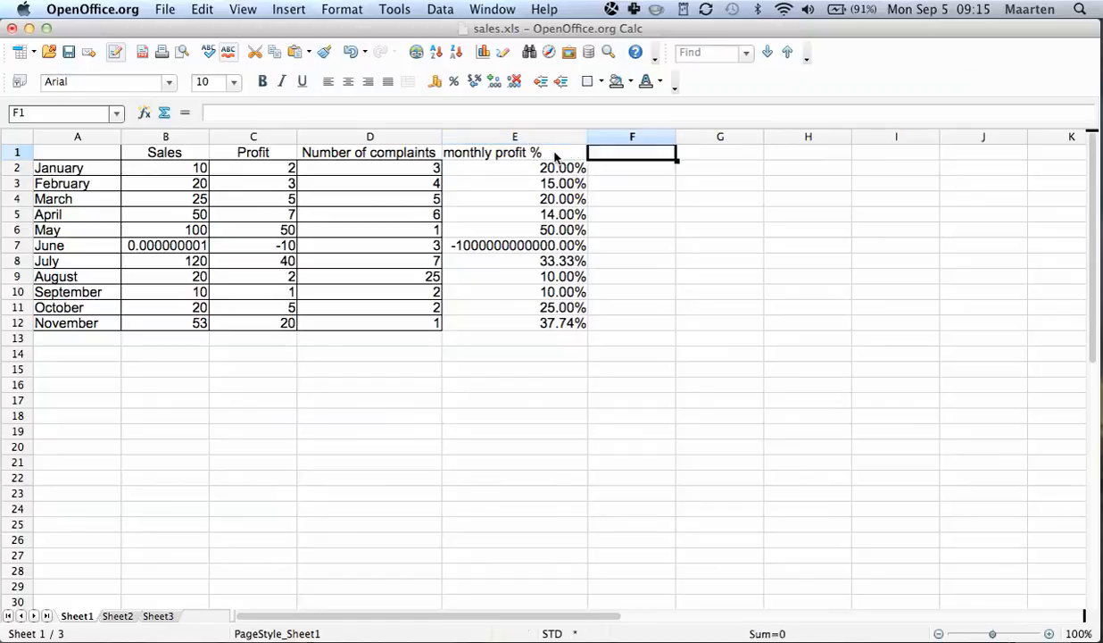
{"action": "type", "text": "porfit"}
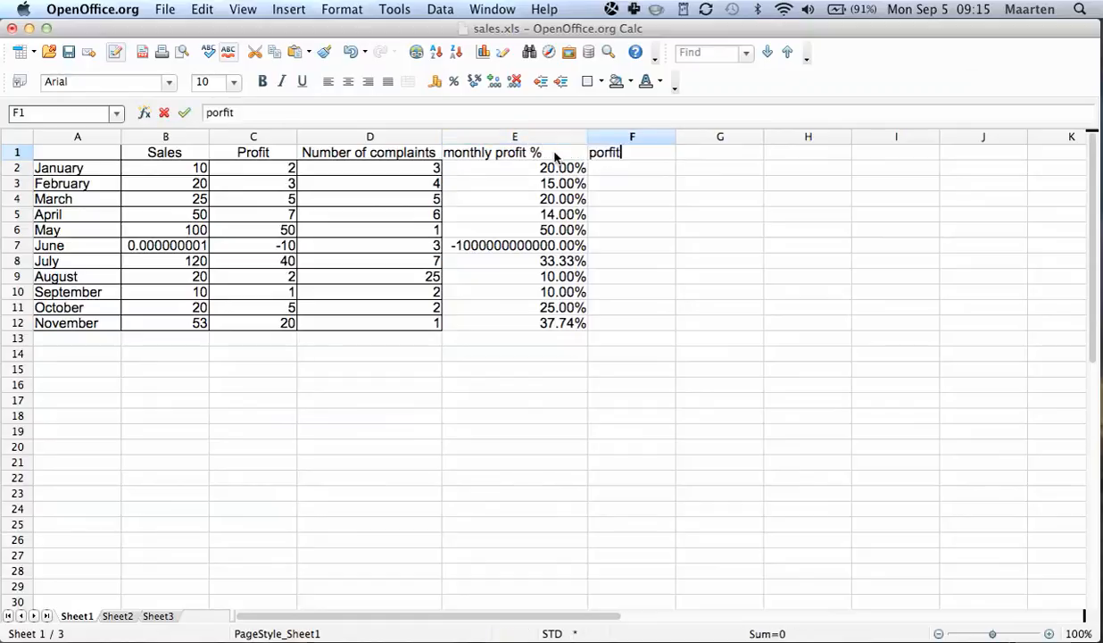
{"action": "key", "text": "BackSpace"}
{"action": "key", "text": "BackSpace"}
{"action": "key", "text": "BackSpace"}
{"action": "type", "text": "rofit % from"}
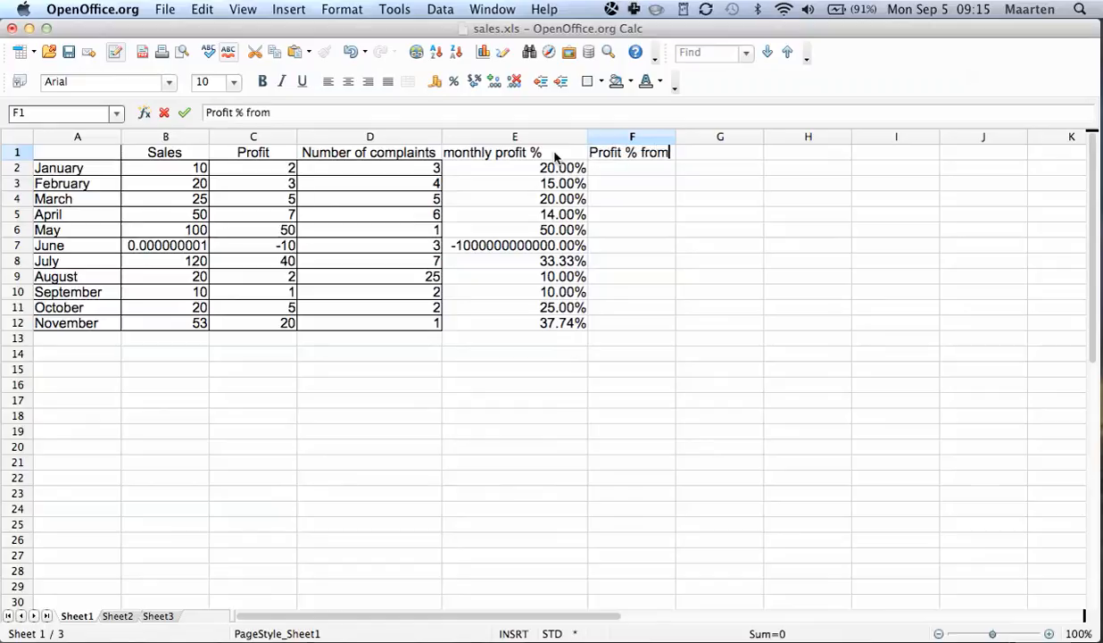
{"action": "type", "text": " total saled"}
{"action": "left_click", "coordinate": [555, 156]}
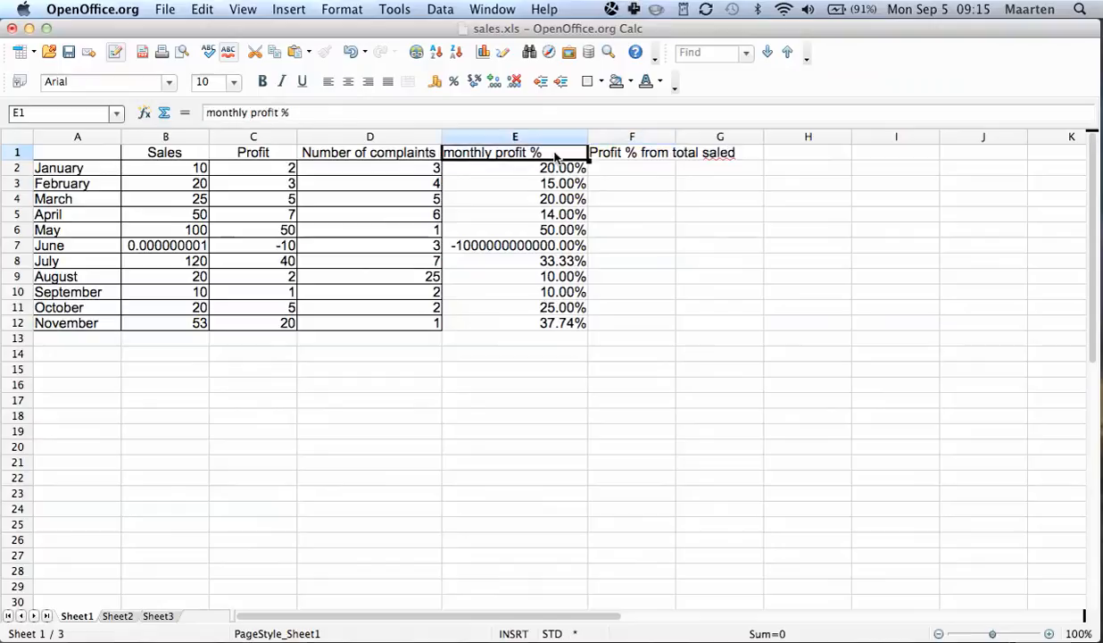
- Edit the F1 heading to read "Monthly Profit % from total sales"
{"action": "key", "text": "Right"}
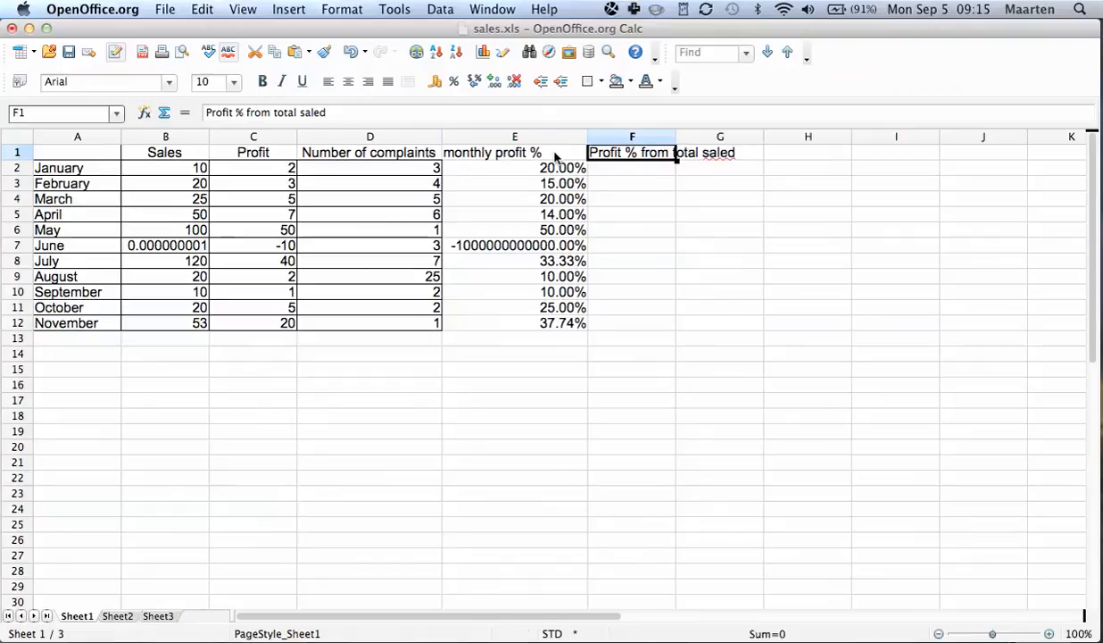
{"action": "left_click", "coordinate": [210, 113]}
{"action": "type", "text": "Monthl"}
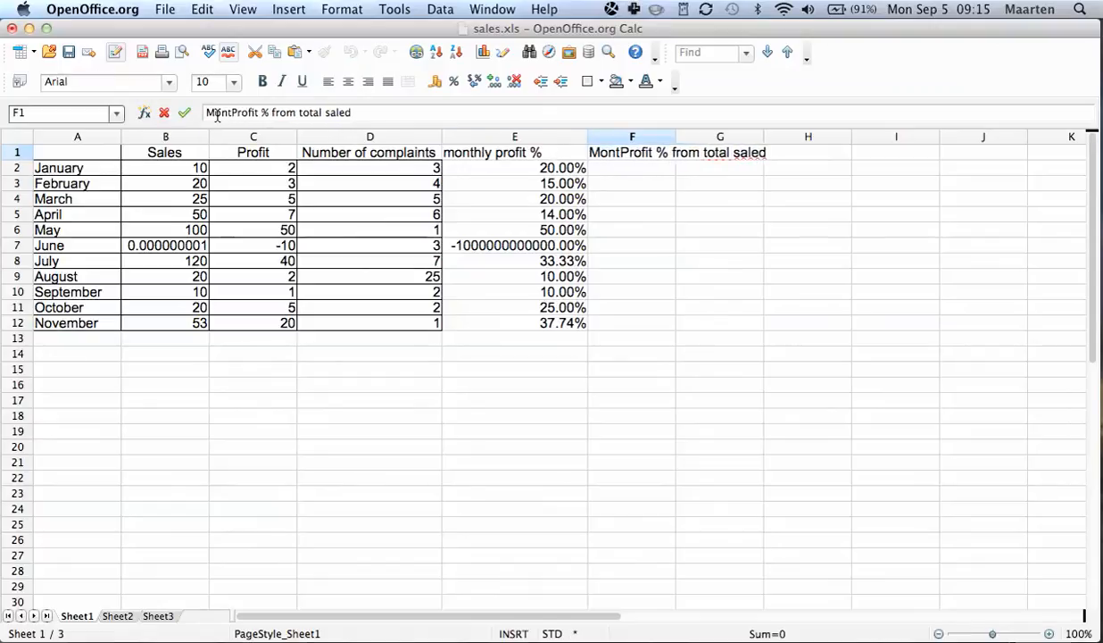
{"action": "type", "text": "y"}
{"action": "key", "text": "BackSpace"}
{"action": "type", "text": "ly"}
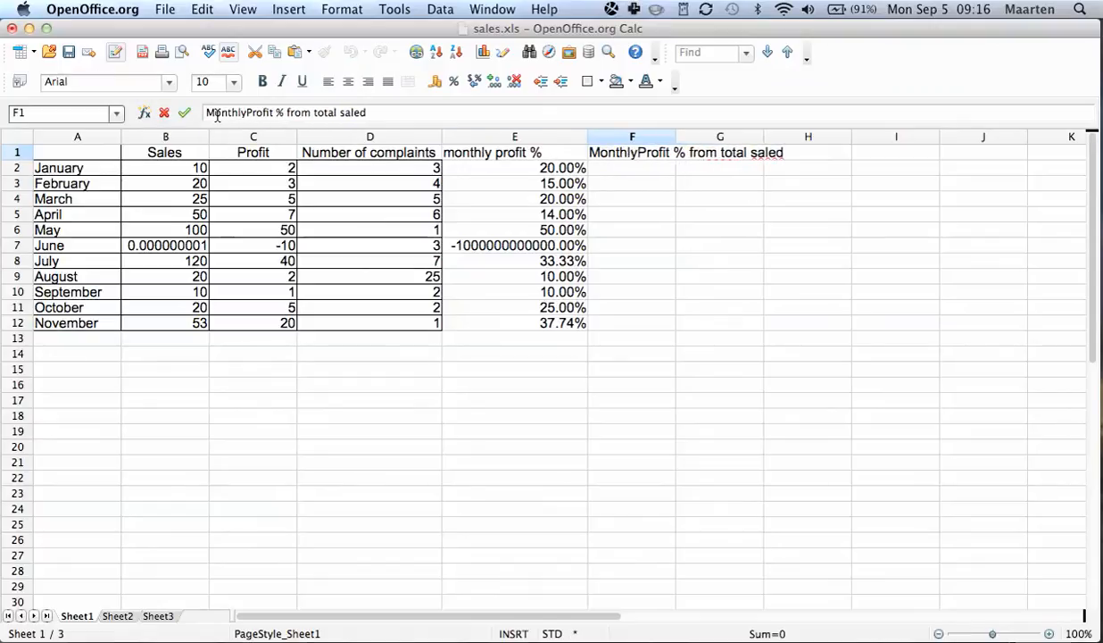
{"action": "left_click", "coordinate": [378, 113]}
{"action": "key", "text": "Return"}
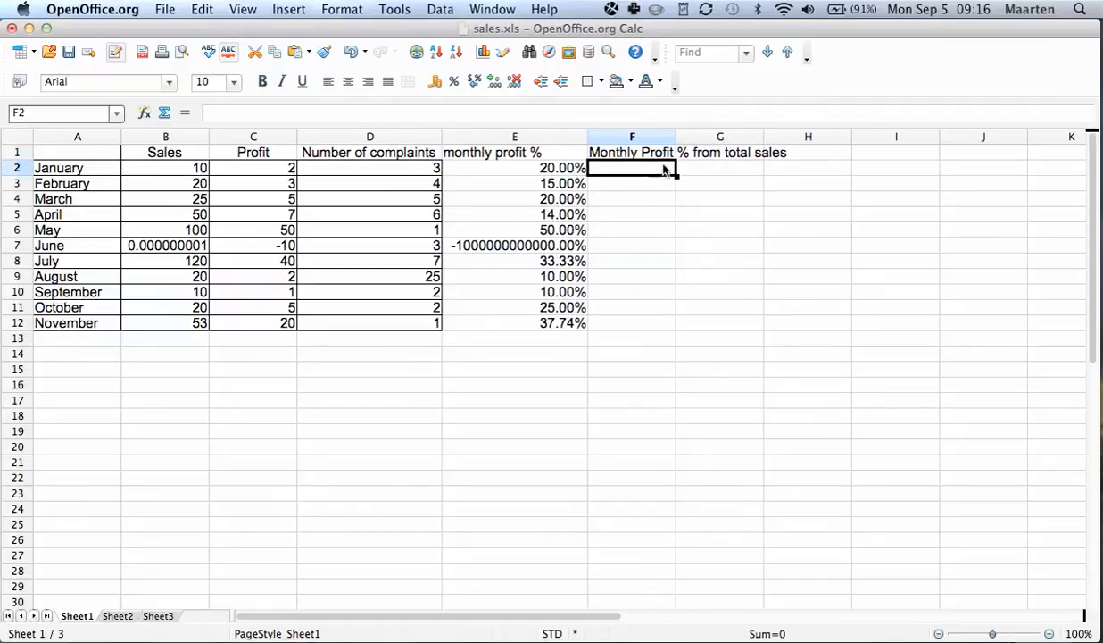
- Total the sales column in B13 with a SUM formula over B2:B12
{"action": "left_click", "coordinate": [204, 353]}
{"action": "key", "text": "Up"}
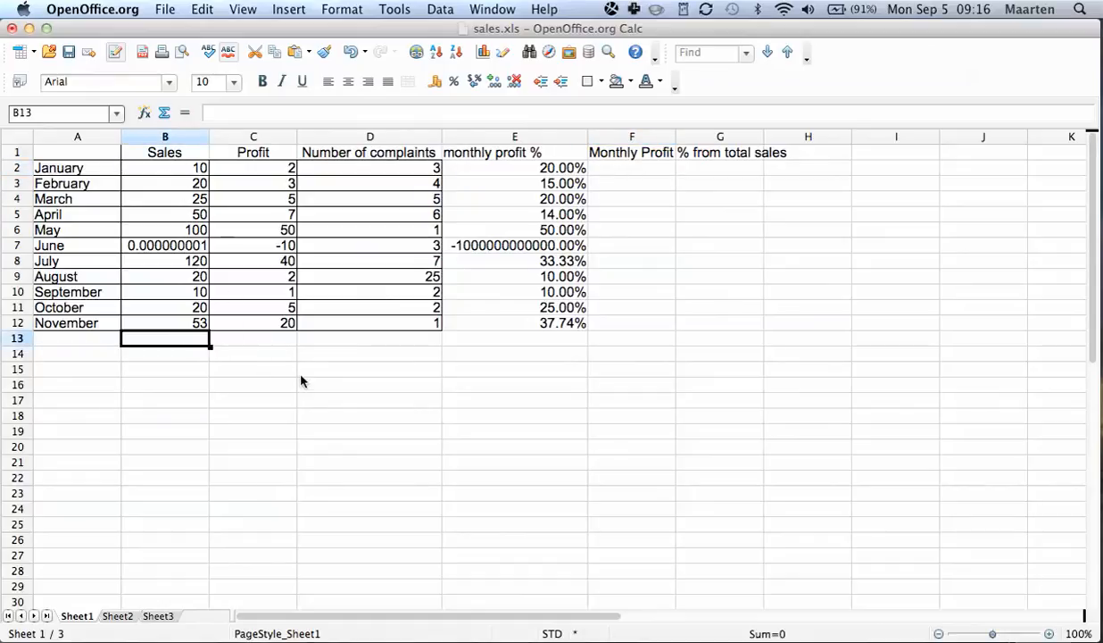
{"action": "type", "text": "=sum"}
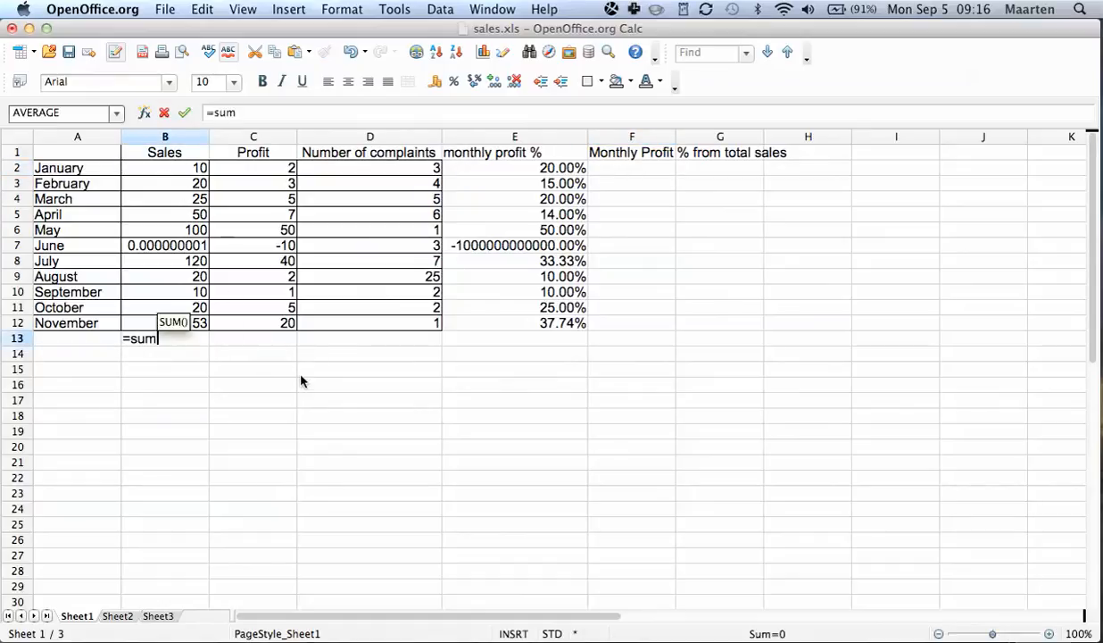
{"action": "type", "text": "("}
{"action": "left_click_drag", "start_coordinate": [201, 325], "coordinate": [191, 163]}
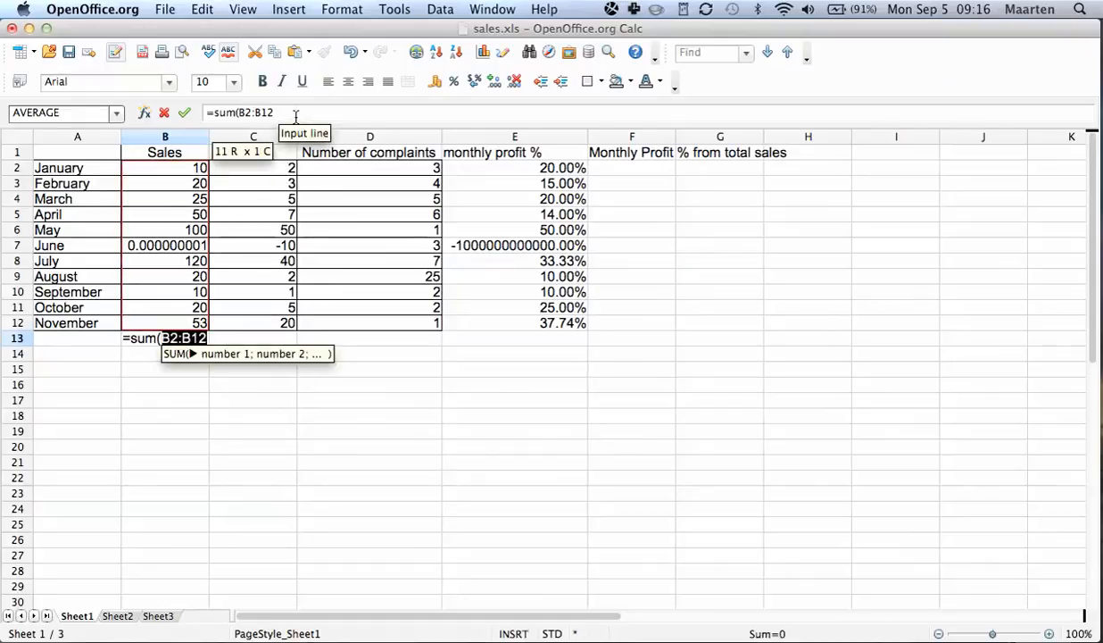
{"action": "key", "text": "Return"}
{"action": "key", "text": "Up"}
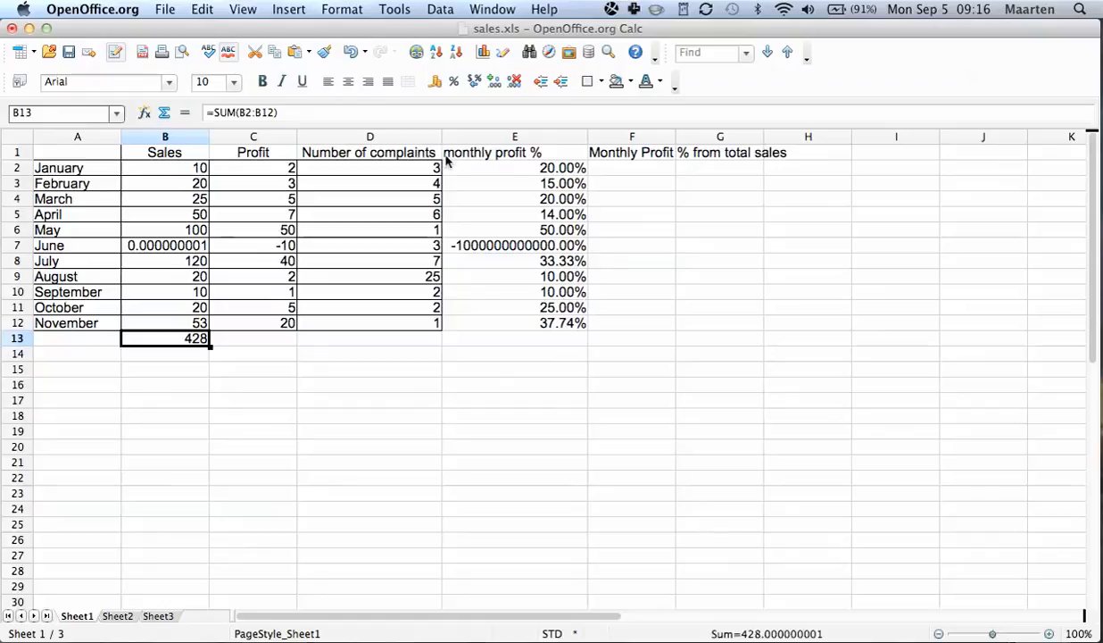
- Calculate January's profit share of total sales in F2 with the formula =C2/B13 and format the cell as a percentage
{"action": "left_click", "coordinate": [597, 169]}
{"action": "type", "text": "="}
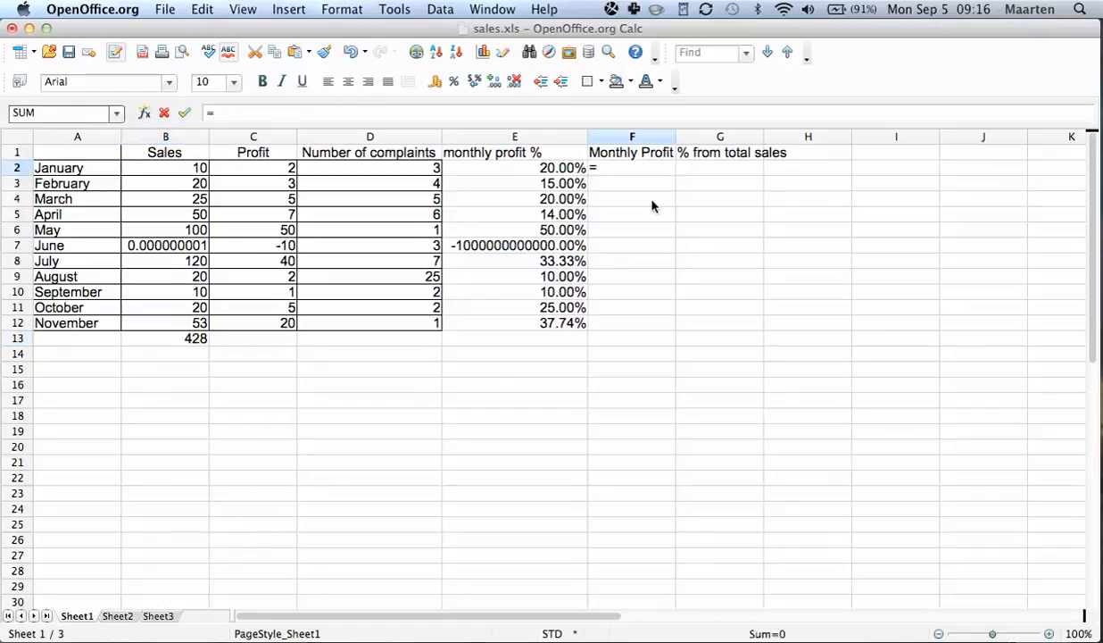
{"action": "left_click", "coordinate": [284, 170]}
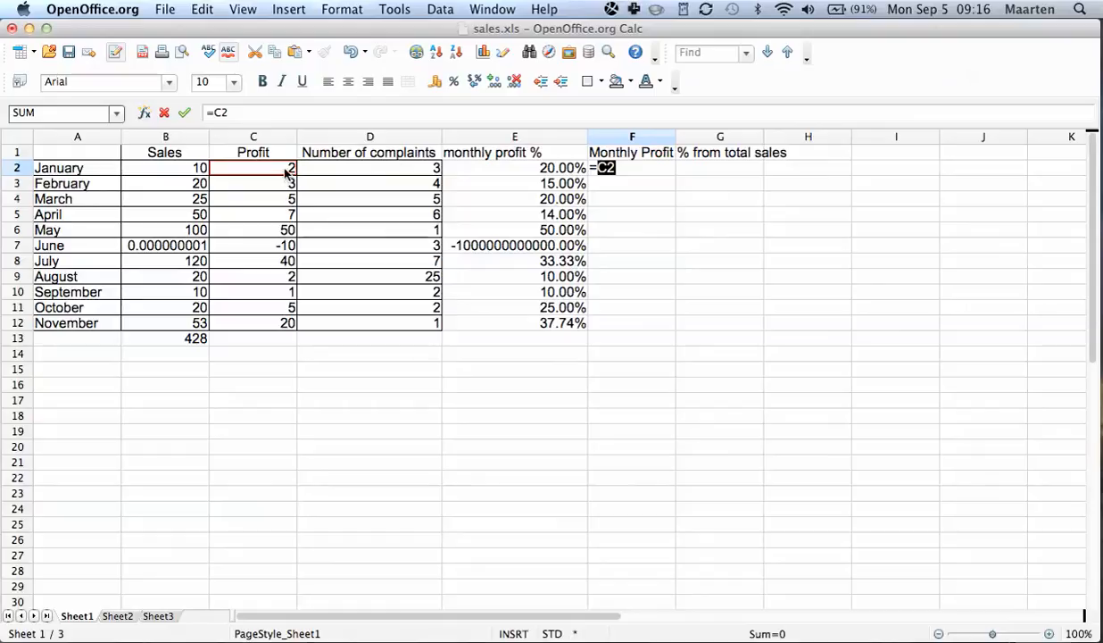
{"action": "type", "text": "/"}
{"action": "left_click", "coordinate": [193, 338]}
{"action": "key", "text": "Return"}
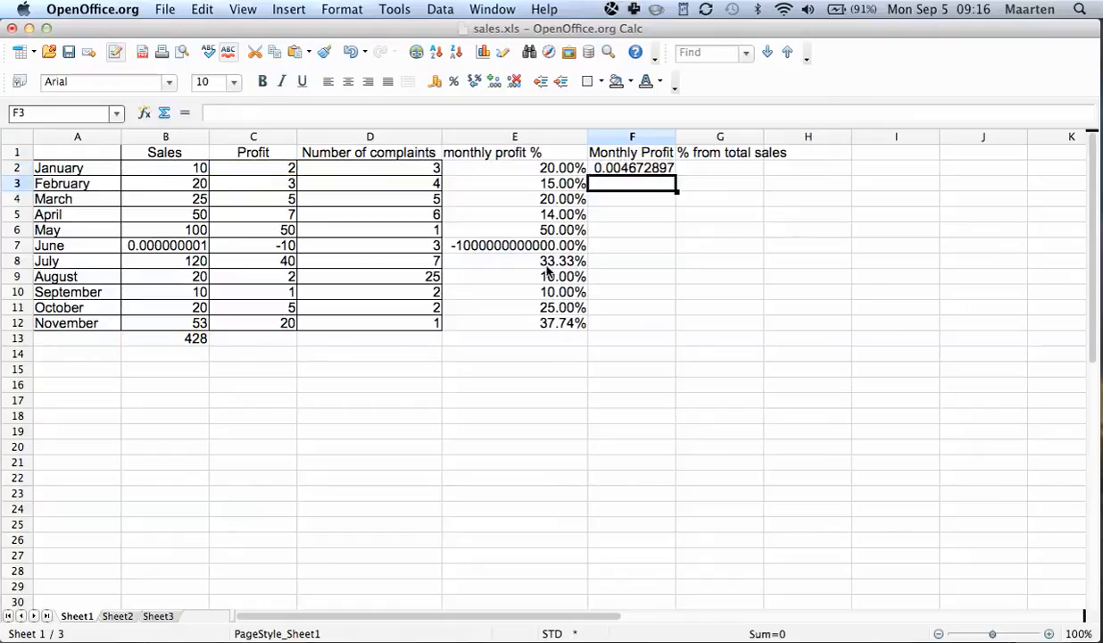
{"action": "left_click", "coordinate": [634, 168]}
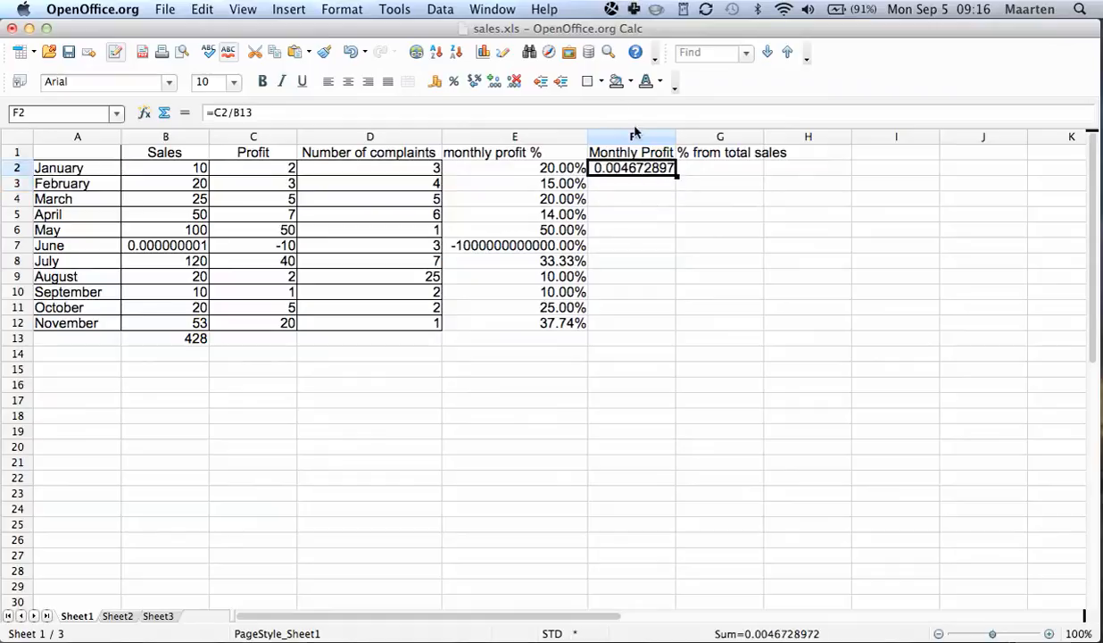
{"action": "left_click", "coordinate": [455, 83]}
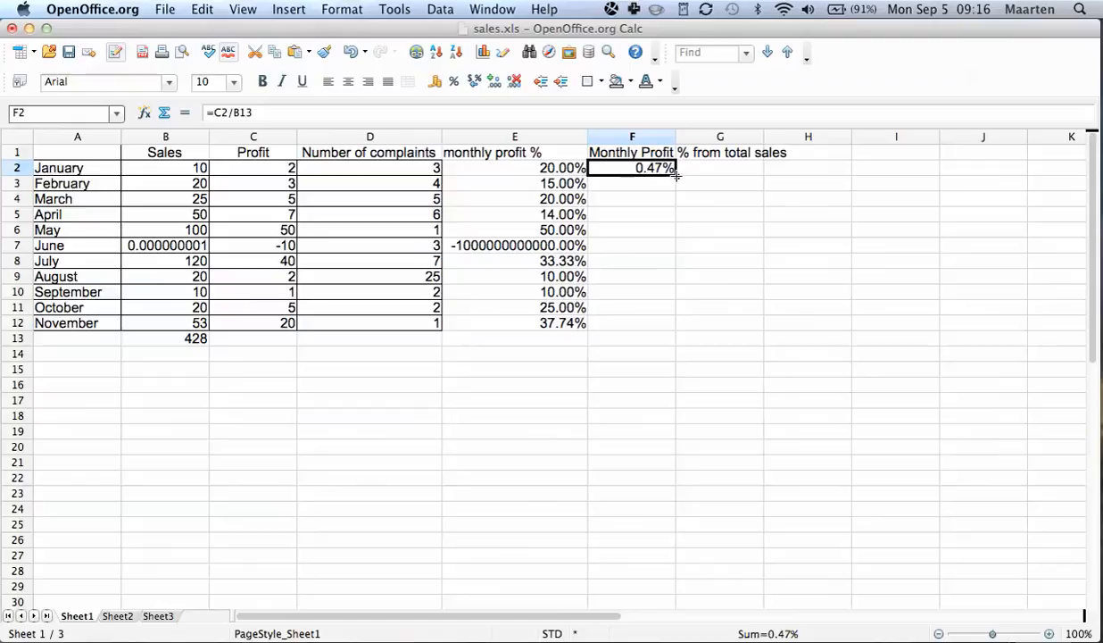
- Fill the F2 formula down through F12 and inspect the cell references in F3's formula
{"action": "left_click_drag", "start_coordinate": [677, 176], "coordinate": [677, 329]}
{"action": "left_click", "coordinate": [738, 322]}
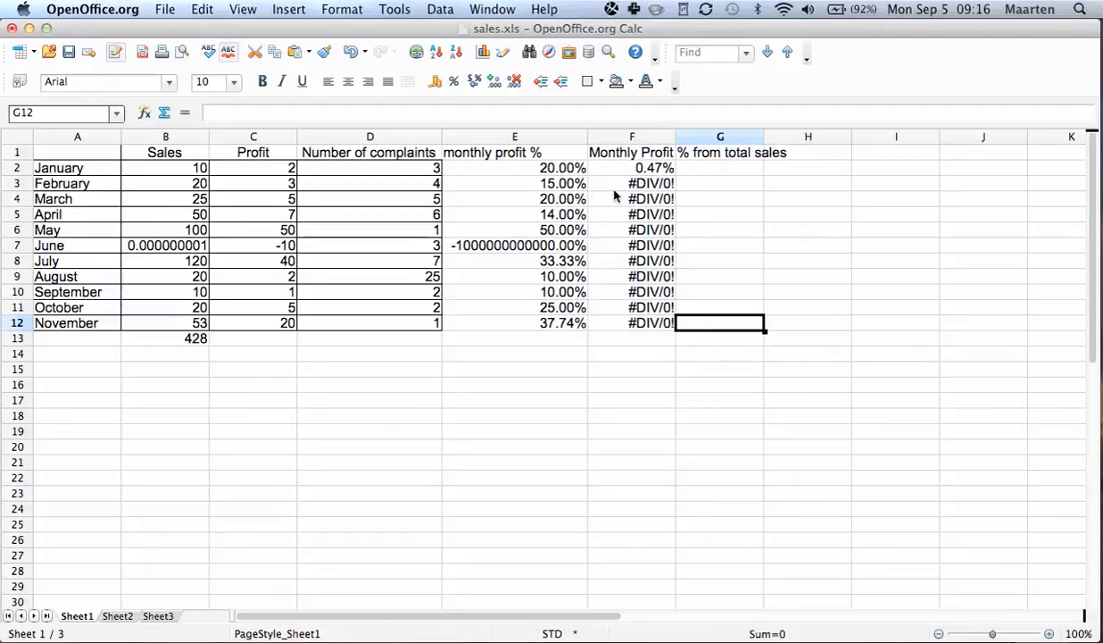
{"action": "left_click", "coordinate": [639, 187]}
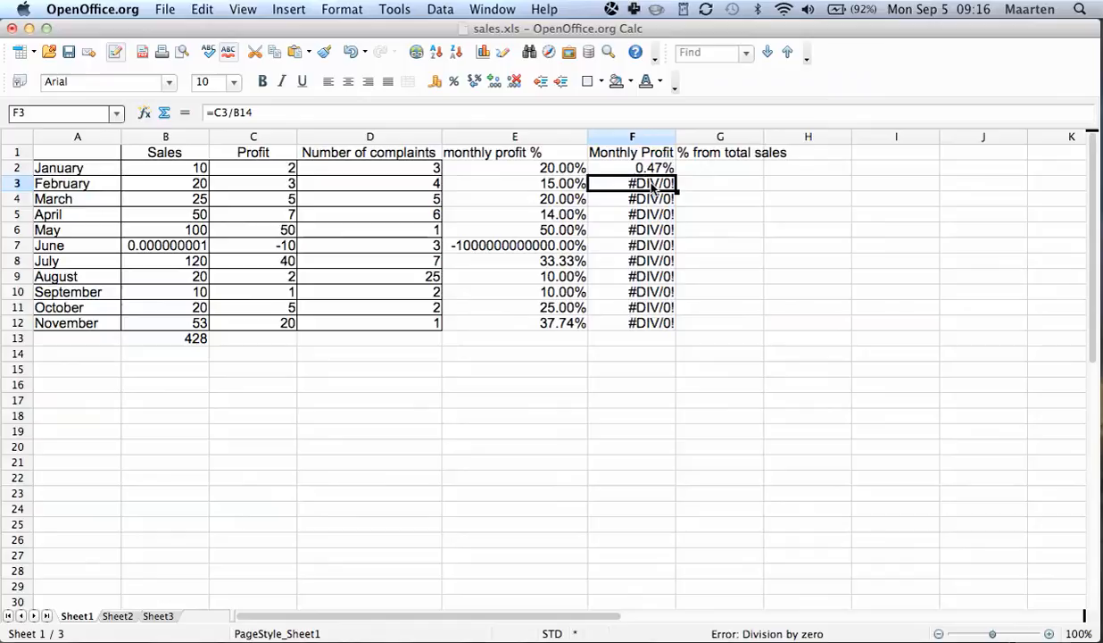
{"action": "left_click", "coordinate": [248, 116]}
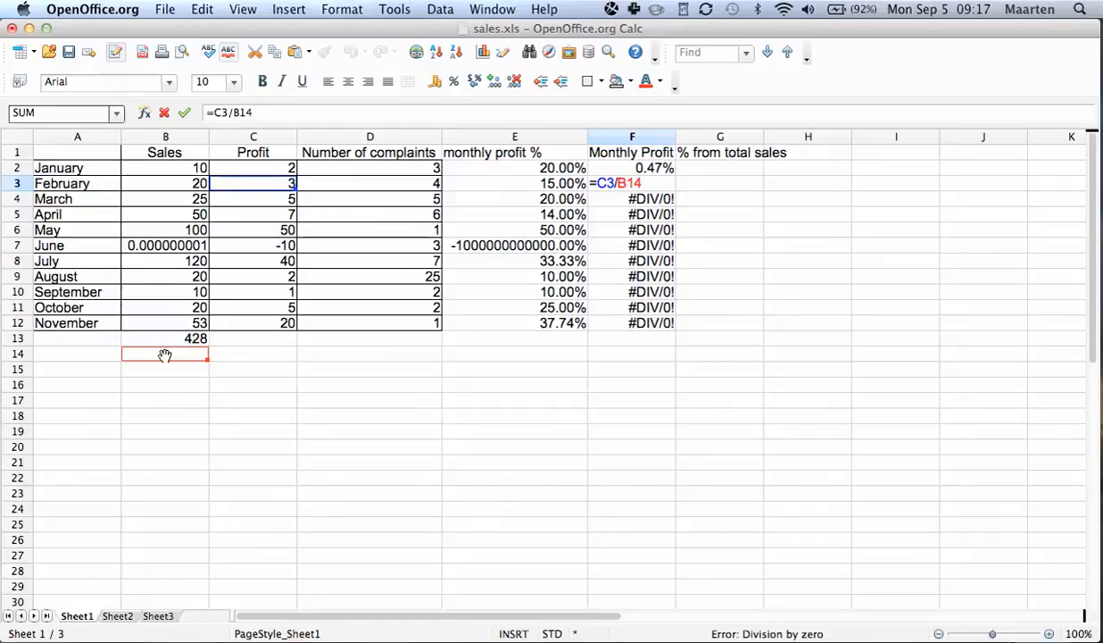
{"action": "left_click", "coordinate": [686, 247]}
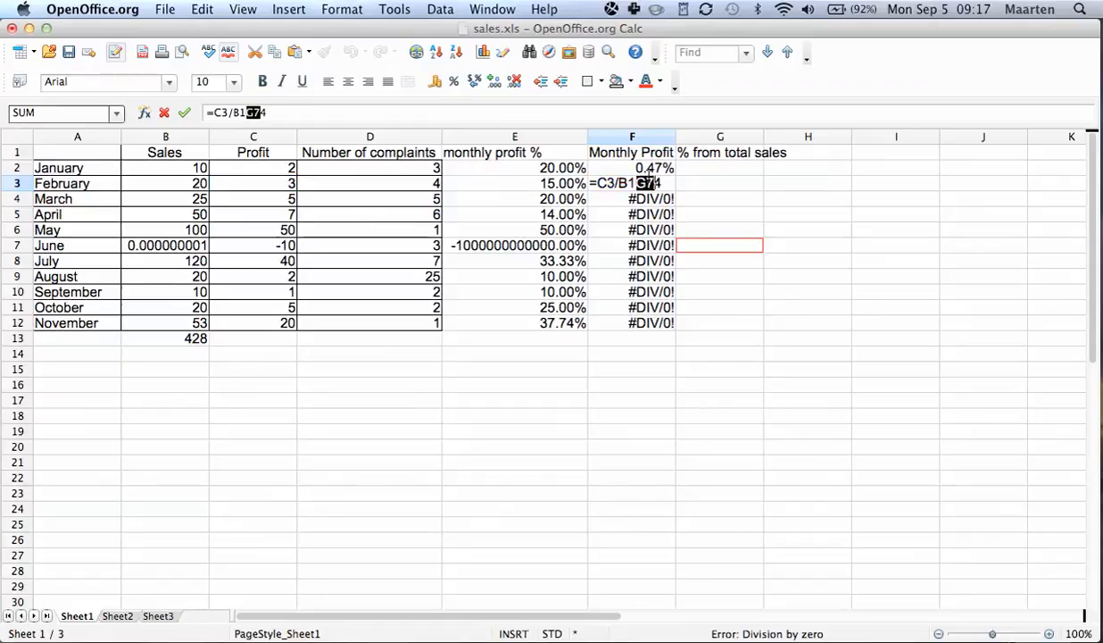
{"action": "key", "text": "Escape"}
- Change the F2 formula to =C2/B$13 so the total's row stays fixed, and fill it down through F12
{"action": "left_click", "coordinate": [649, 168]}
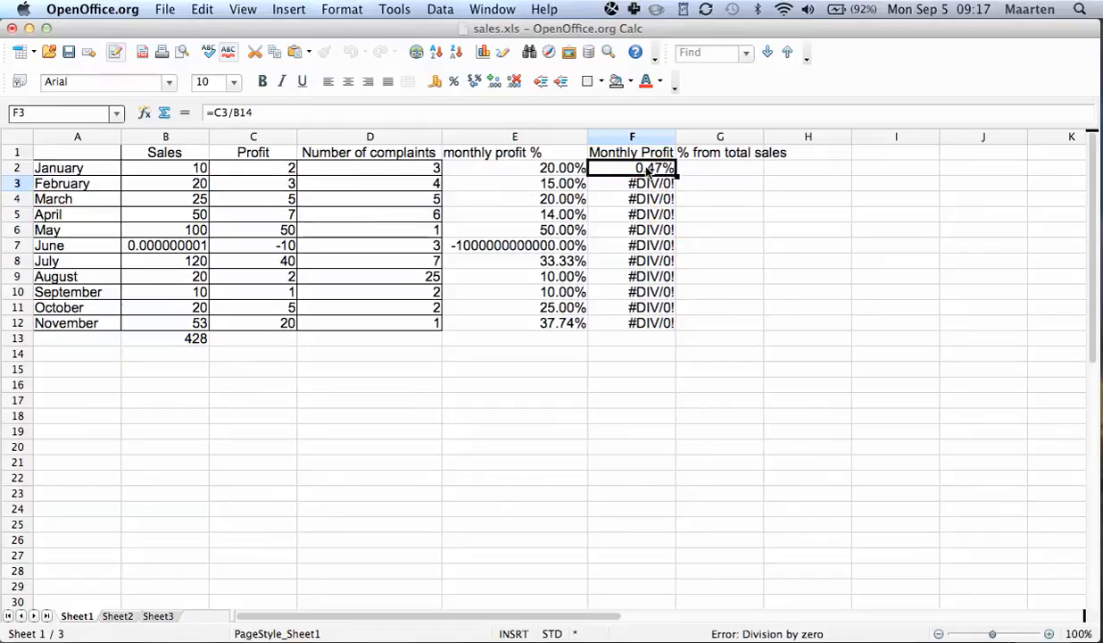
{"action": "left_click", "coordinate": [247, 113]}
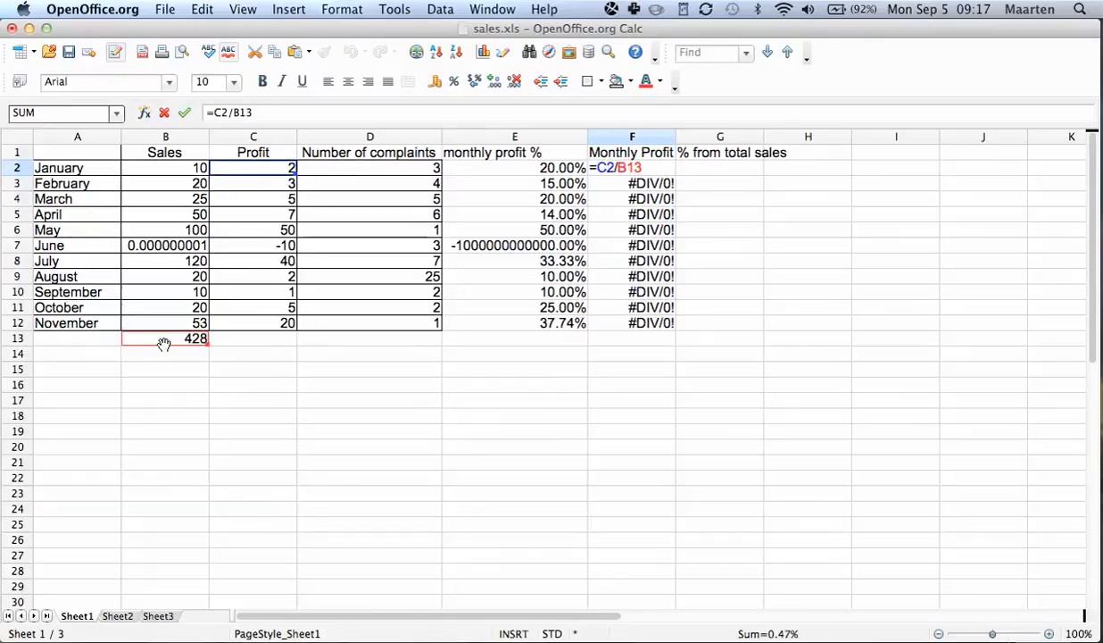
{"action": "key", "text": "Left"}
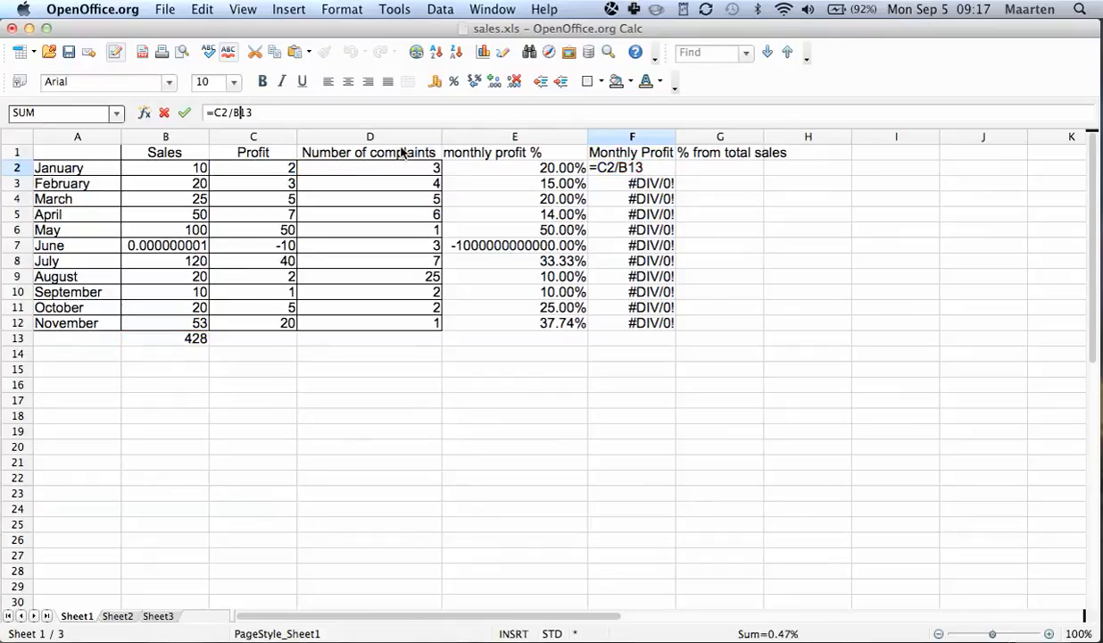
{"action": "type", "text": "$"}
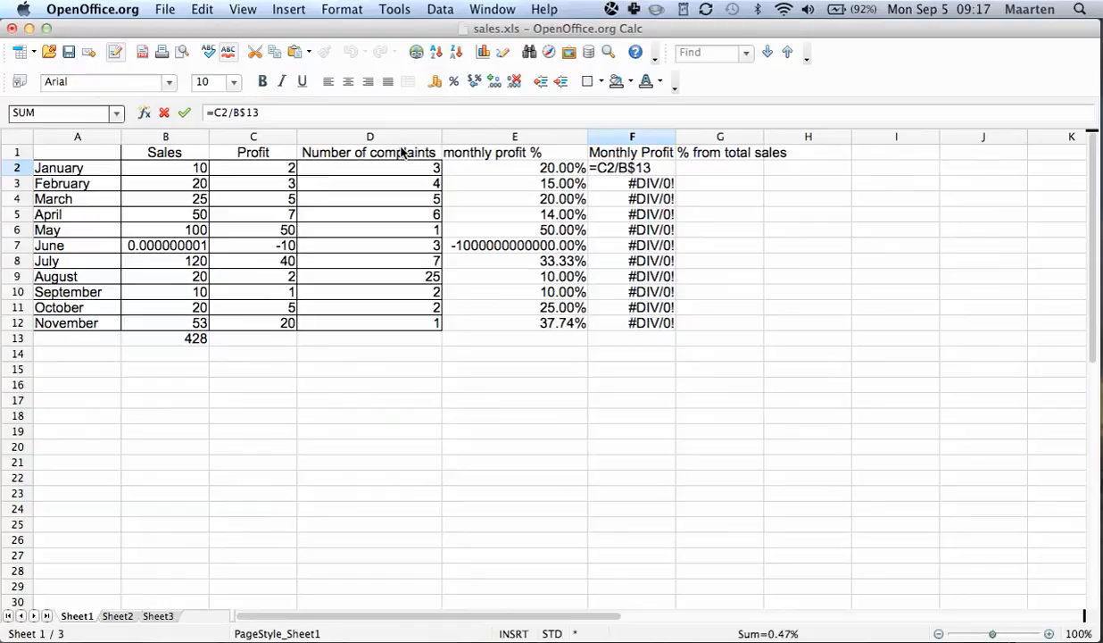
{"action": "key", "text": "Return"}
{"action": "left_click", "coordinate": [644, 169]}
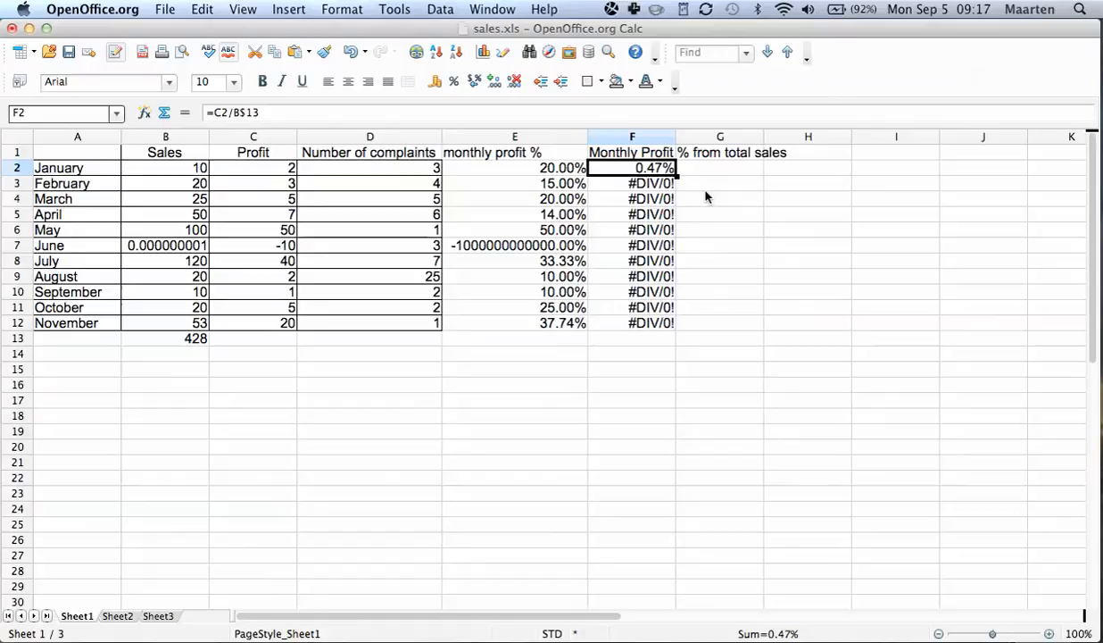
{"action": "left_click_drag", "start_coordinate": [674, 176], "coordinate": [662, 323]}
- Compare the formulas in F2 and F3, checking their references to the profit cells and the sales total in B13
{"action": "left_click", "coordinate": [655, 181]}
{"action": "left_click", "coordinate": [631, 164]}
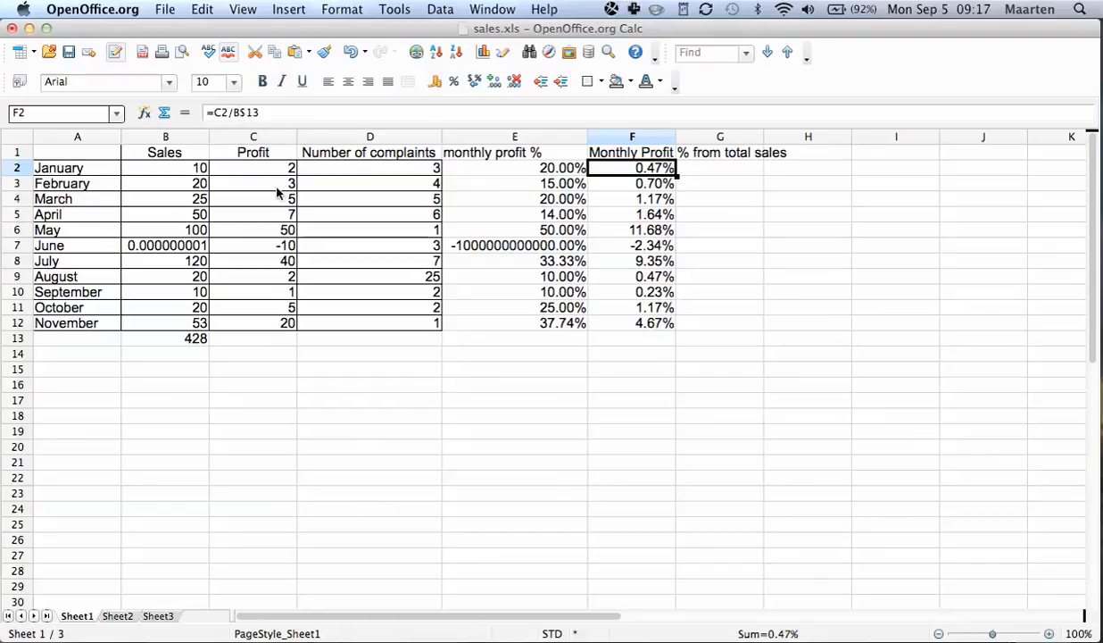
{"action": "left_click", "coordinate": [661, 186]}
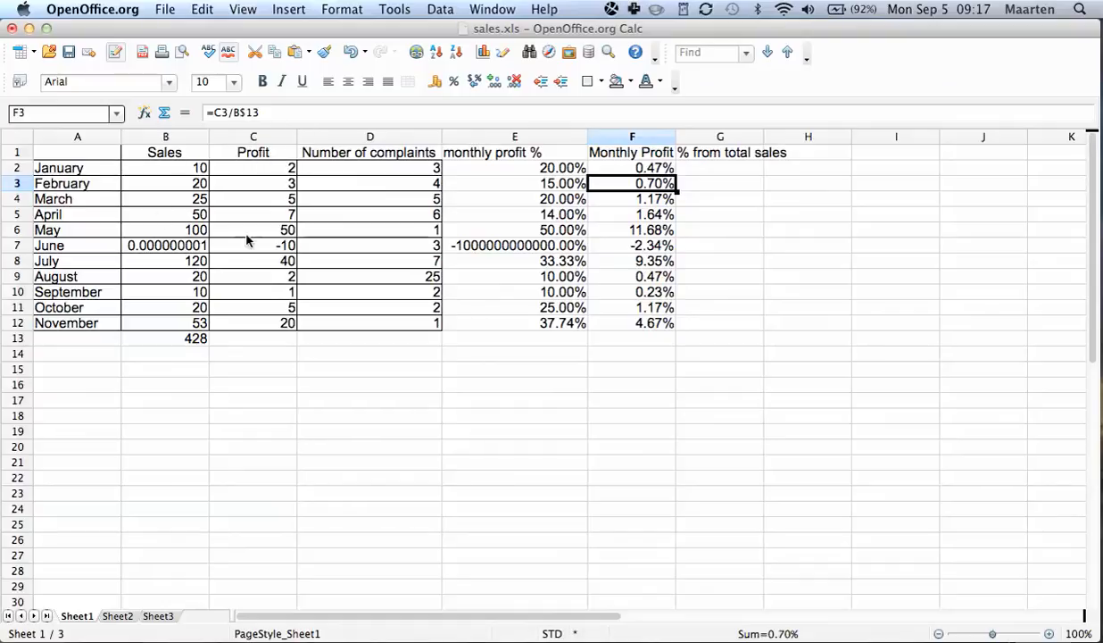
{"action": "left_click", "coordinate": [268, 168]}
{"action": "left_click", "coordinate": [639, 183]}
{"action": "left_click", "coordinate": [230, 112]}
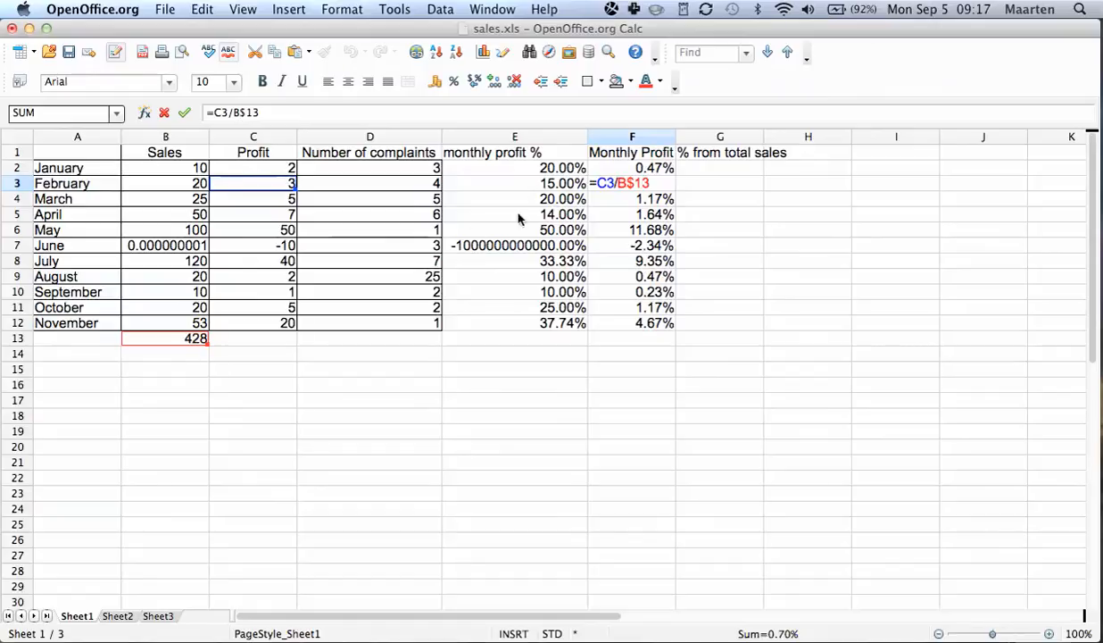
{"action": "left_click", "coordinate": [634, 181]}
{"action": "key", "text": "Up"}
{"action": "key", "text": "Down"}
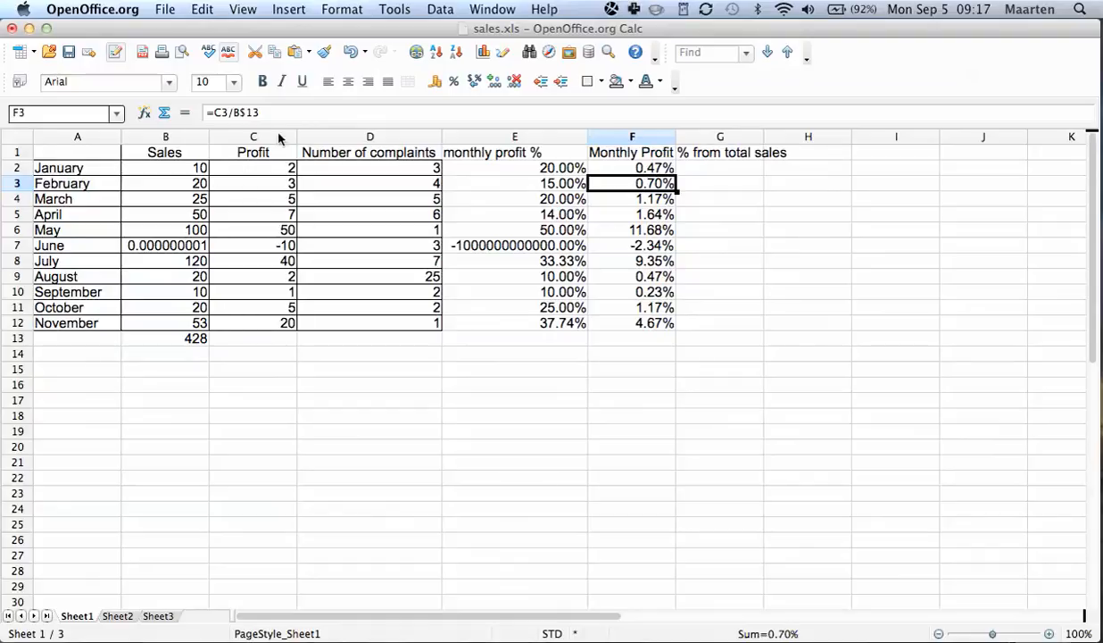
{"action": "left_click", "coordinate": [195, 342]}
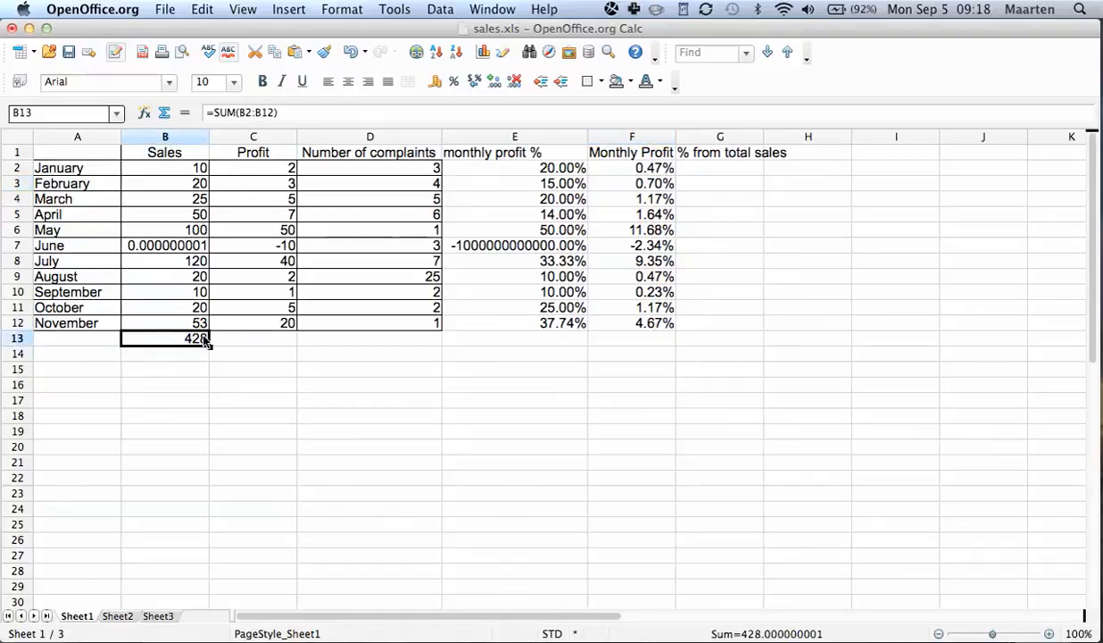
{"action": "left_click", "coordinate": [650, 182]}
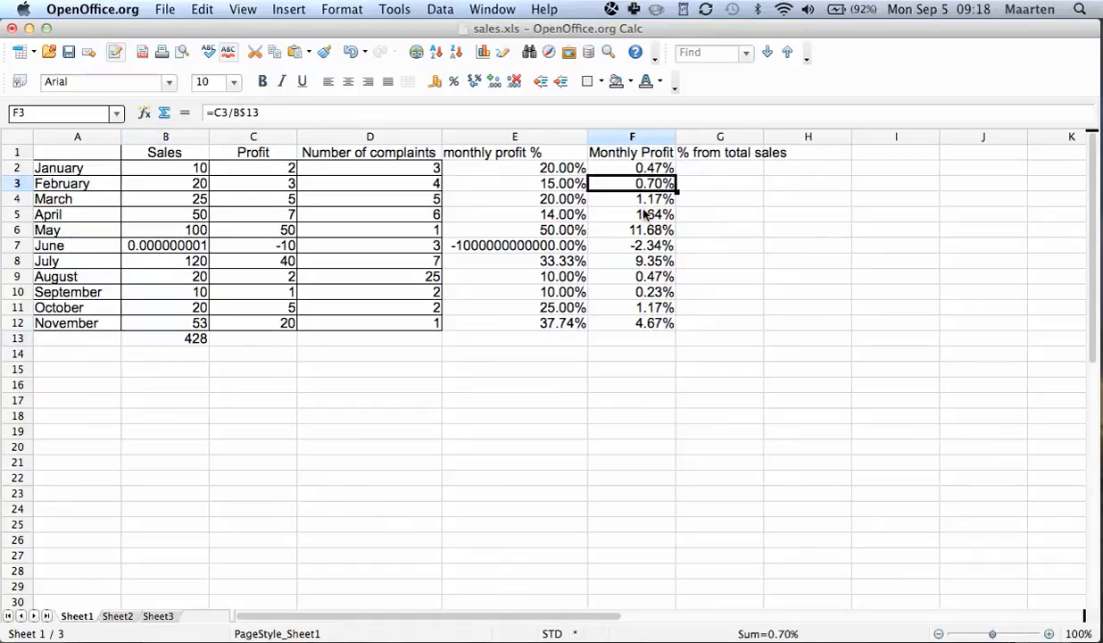